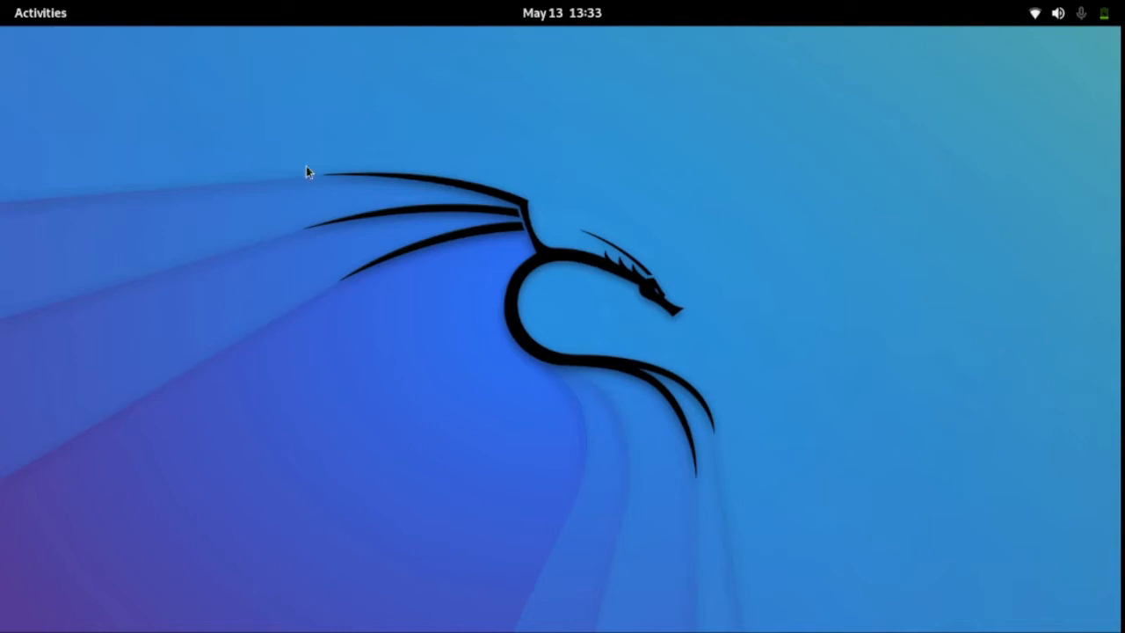
Search the installed applications for "malte", clear the search and return to the desktop.
mouse_move(2, 2)
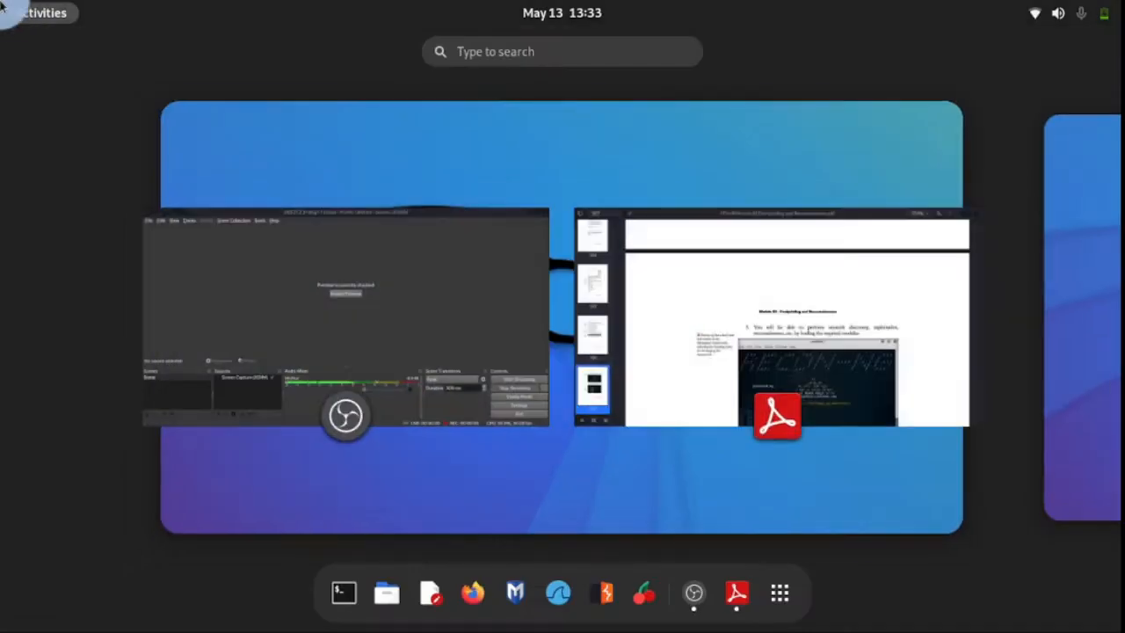
left_click(779, 593)
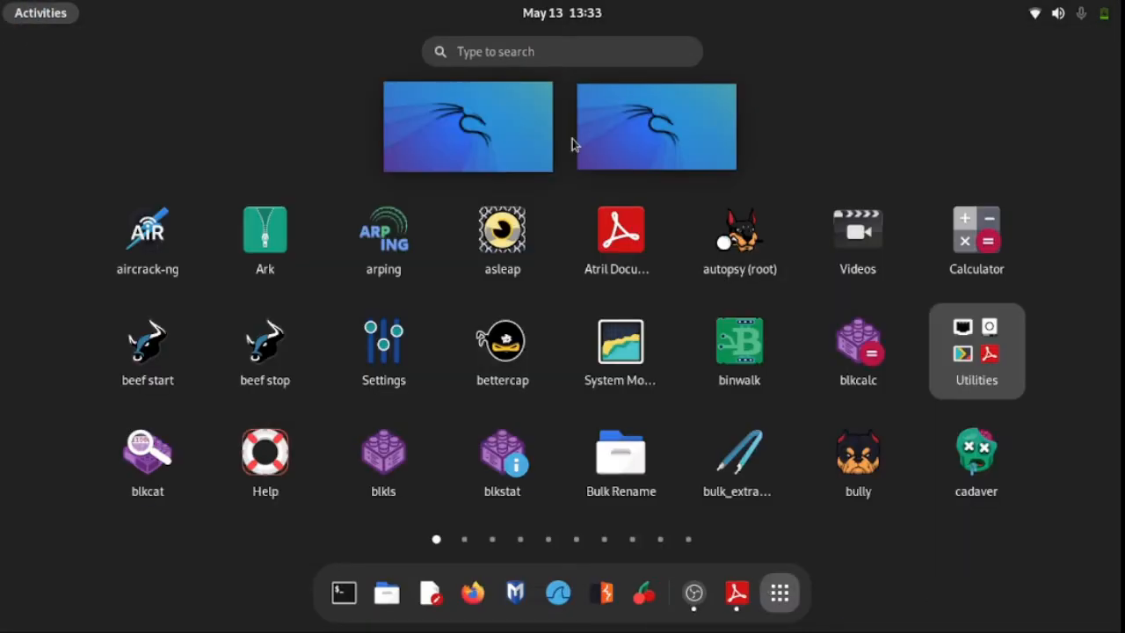
left_click(561, 51)
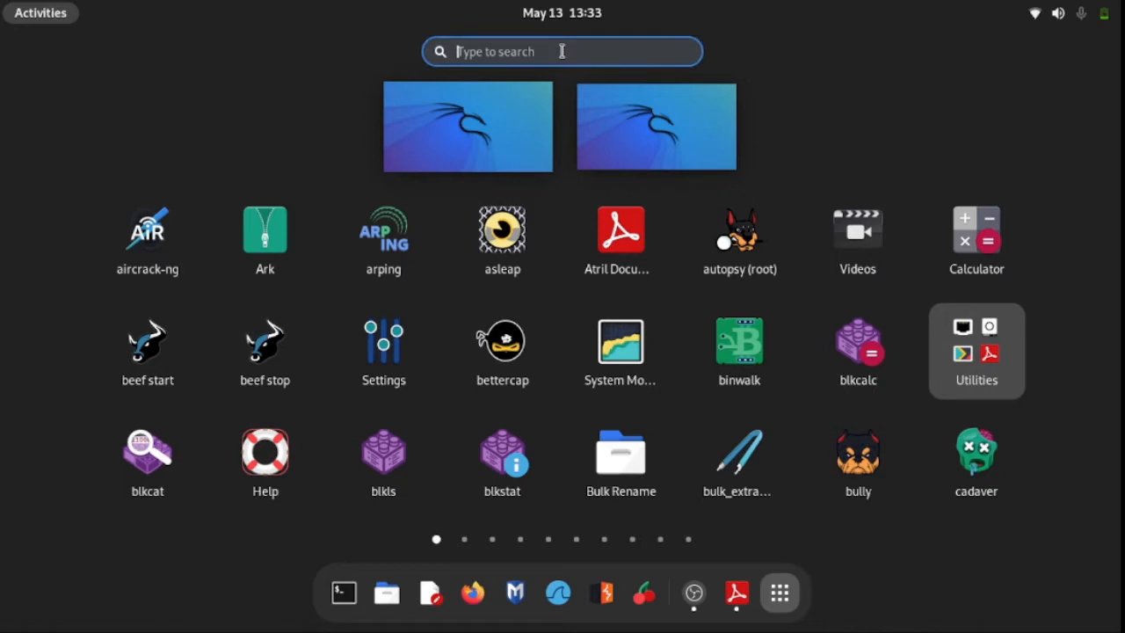
type("mal")
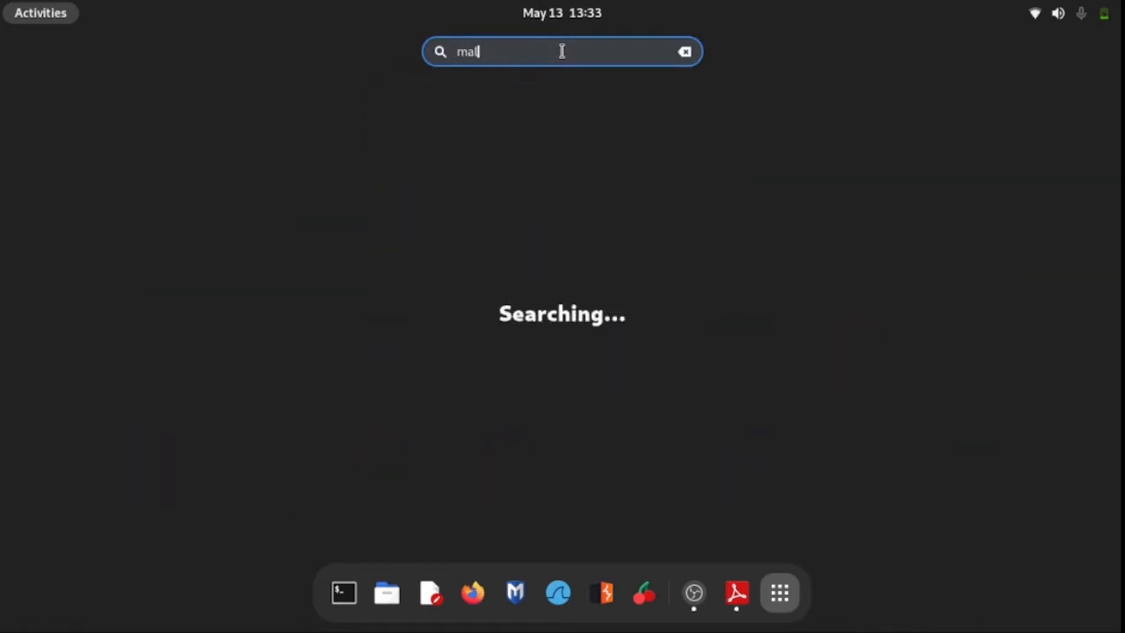
type("te")
key("BackSpace")
key("BackSpace")
key("BackSpace")
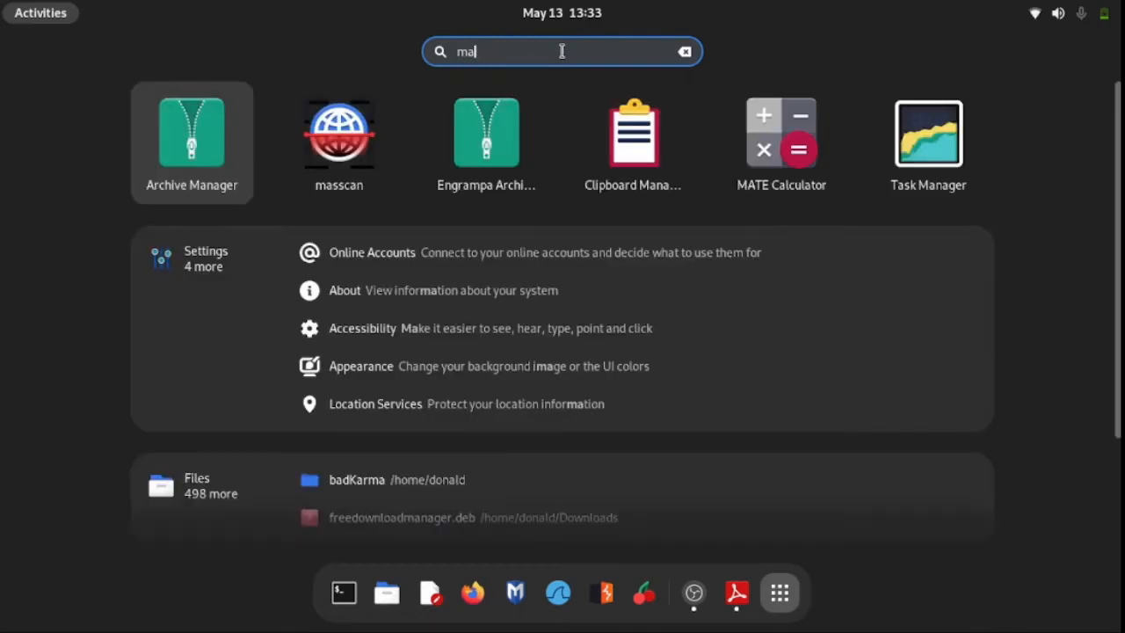
key("BackSpace")
key("BackSpace")
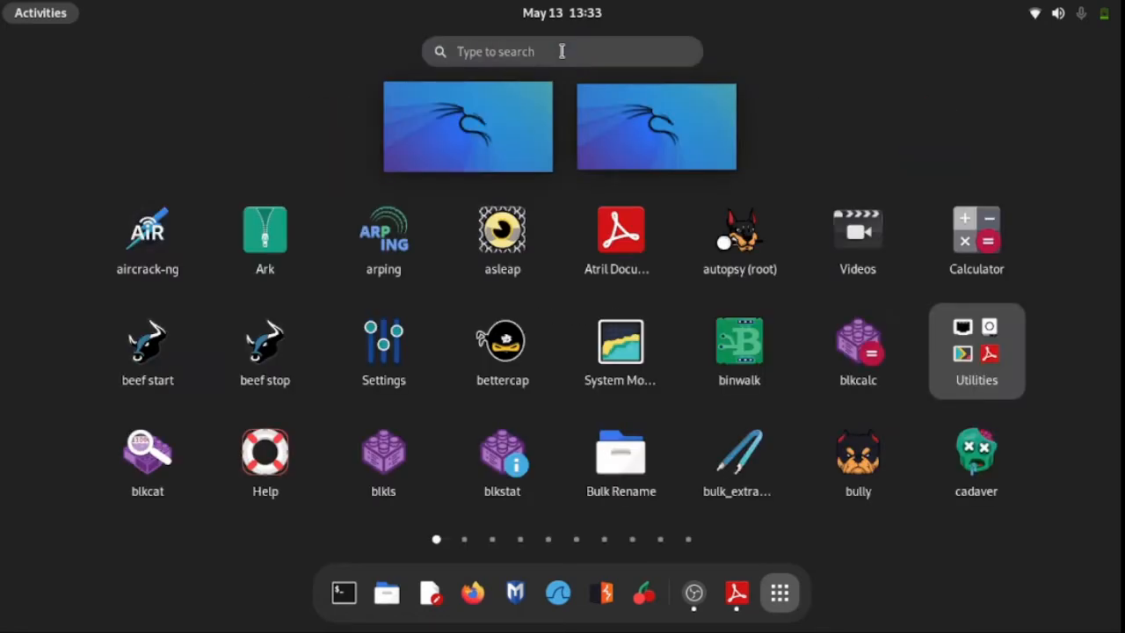
left_click(40, 13)
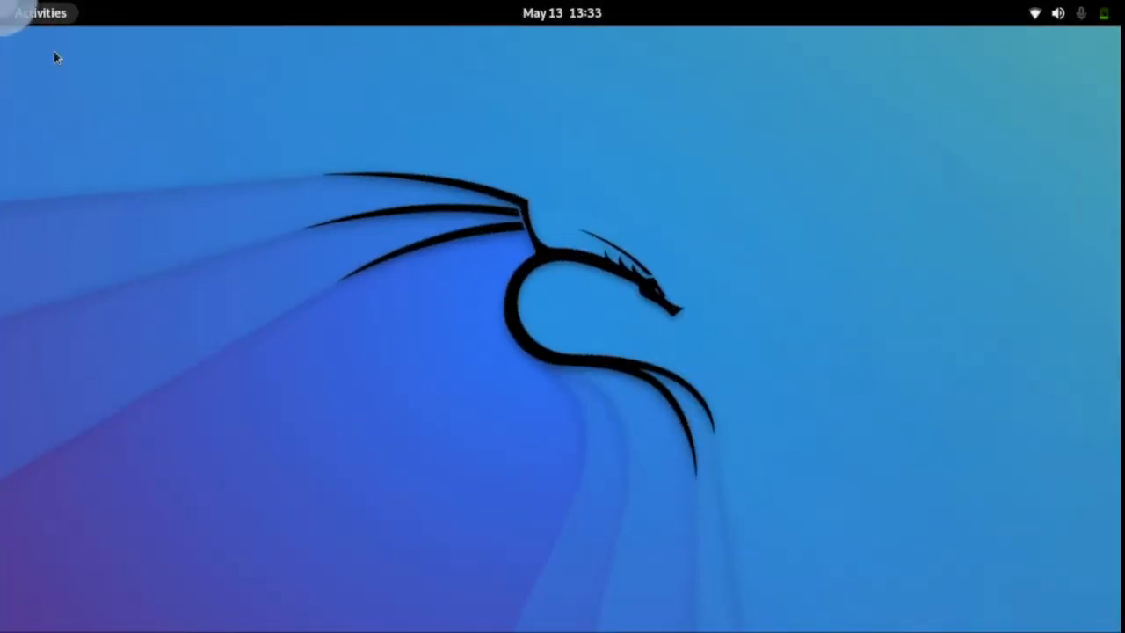
Open a Terminal window and switch to the root user with sudo su, entering the account password.
left_click(14, 10)
left_click(344, 593)
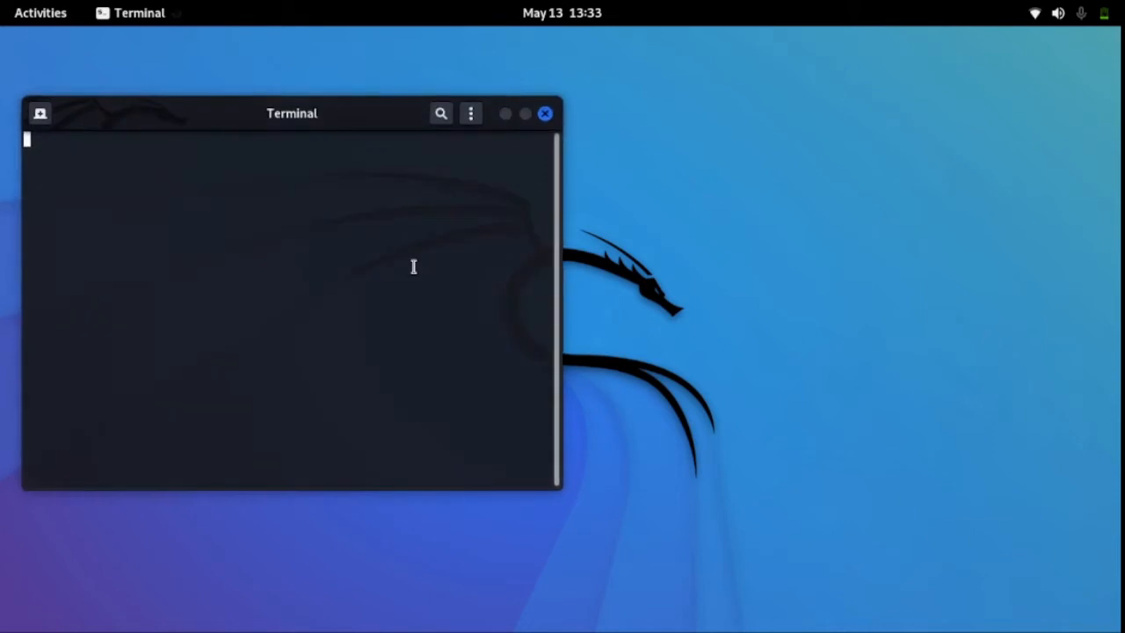
left_click_drag(357, 115, 596, 97)
type("sudo su")
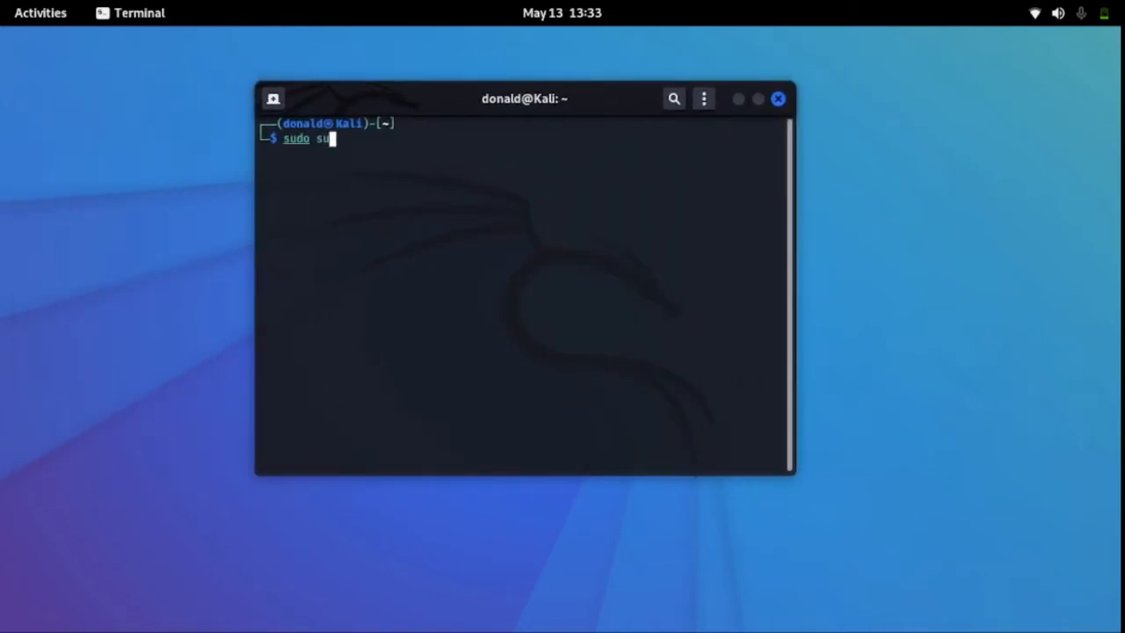
key("Return")
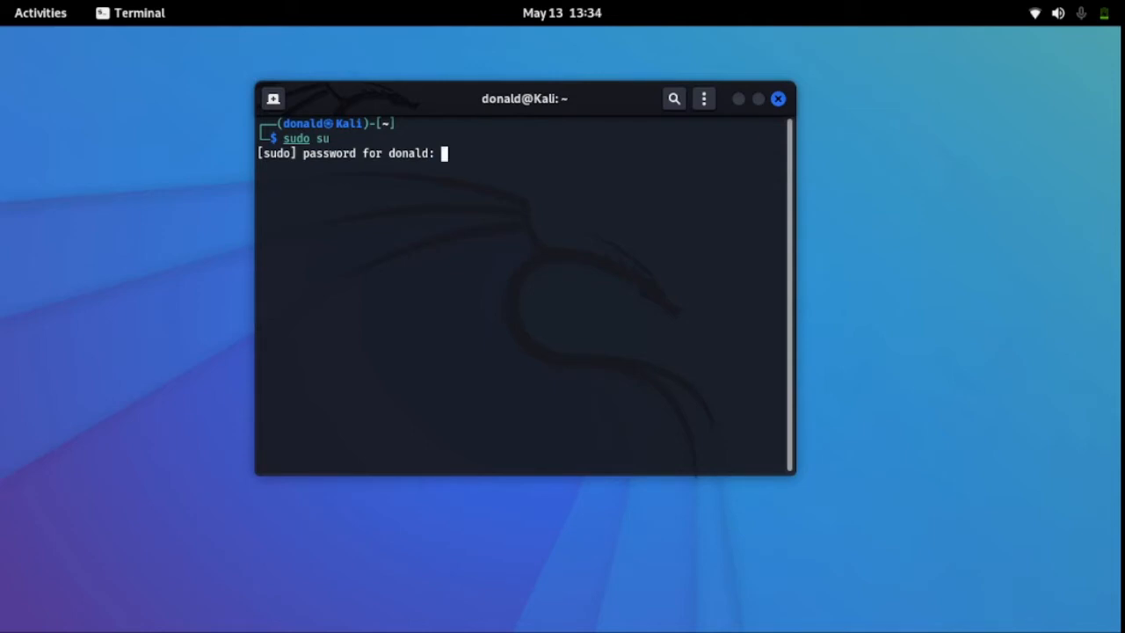
key("Return")
Clear the terminal, run the maltego command and accept the offer to install the missing package.
type("clear")
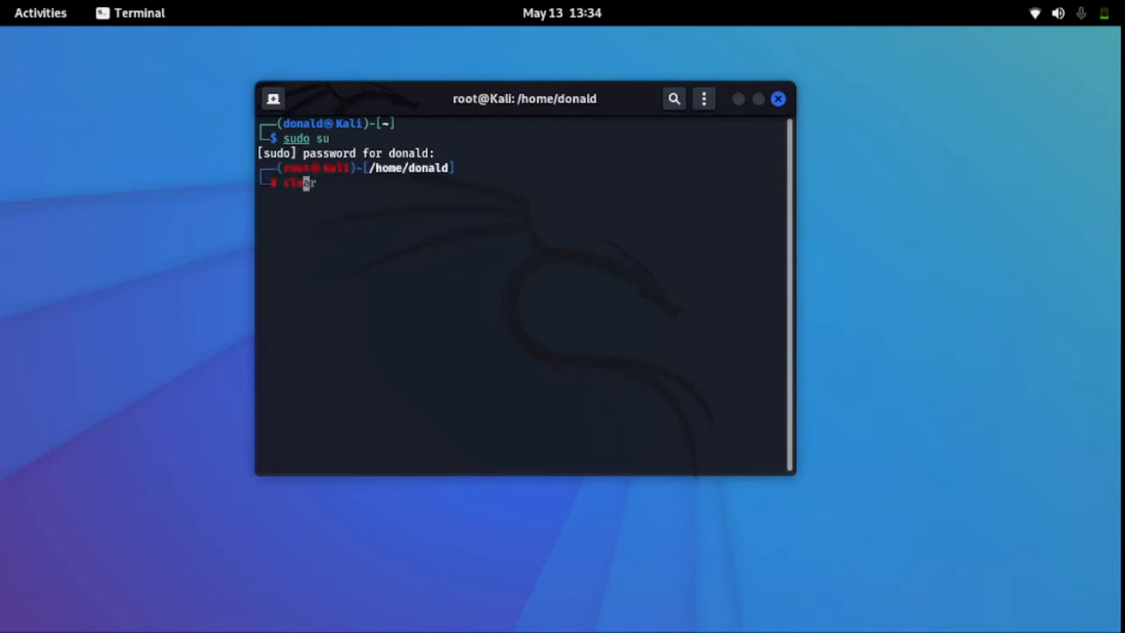
key("Return")
type("maltego")
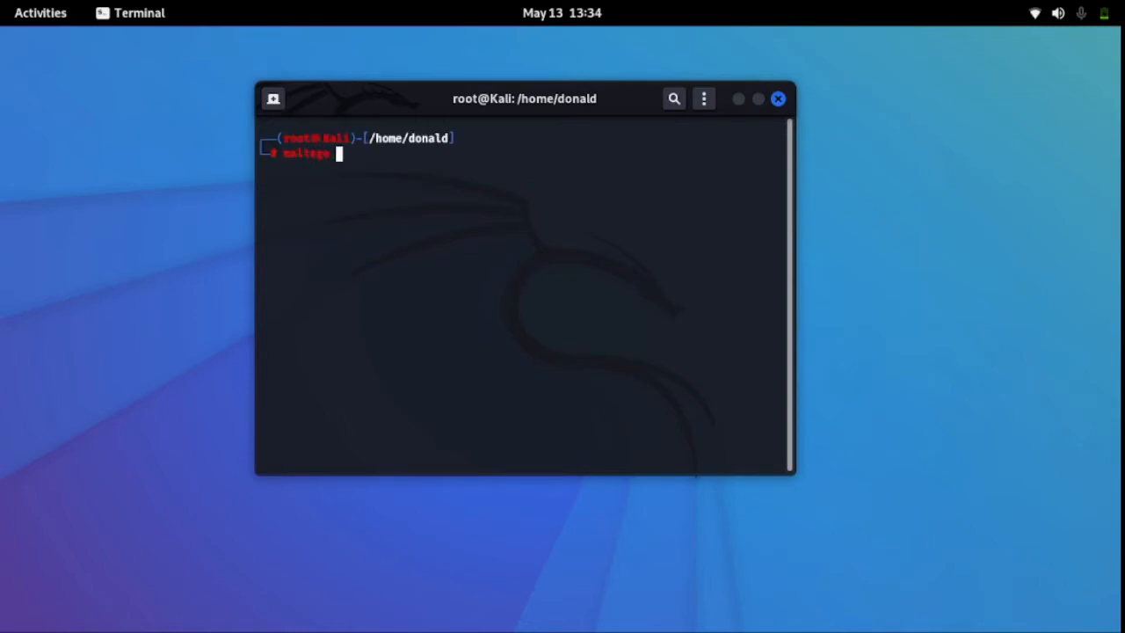
key("Return")
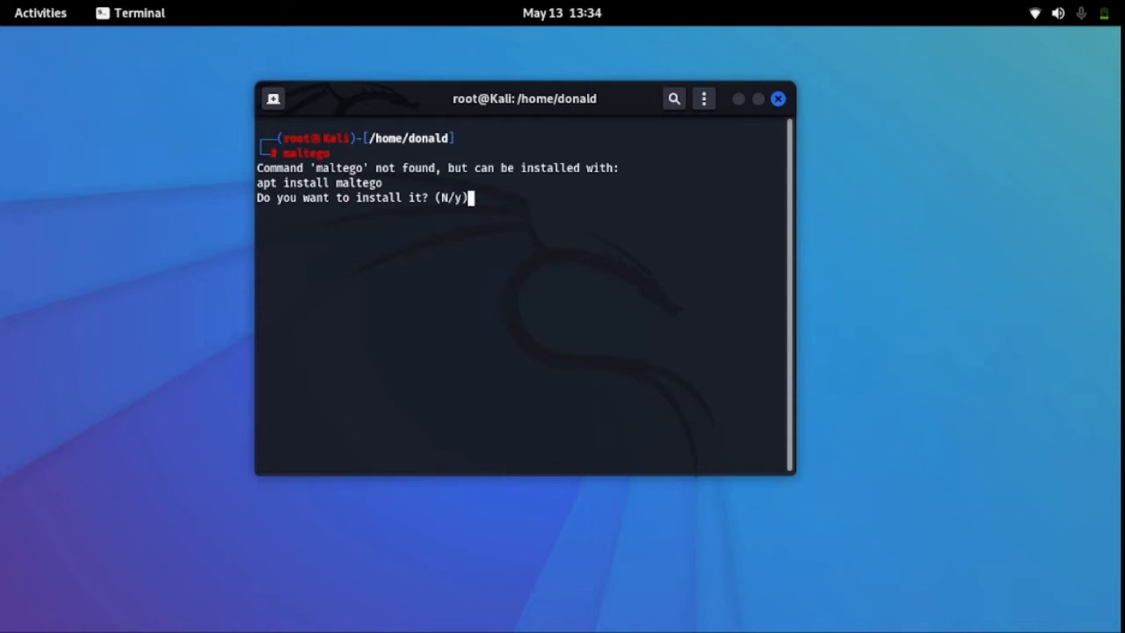
type("Y")
key("Return")
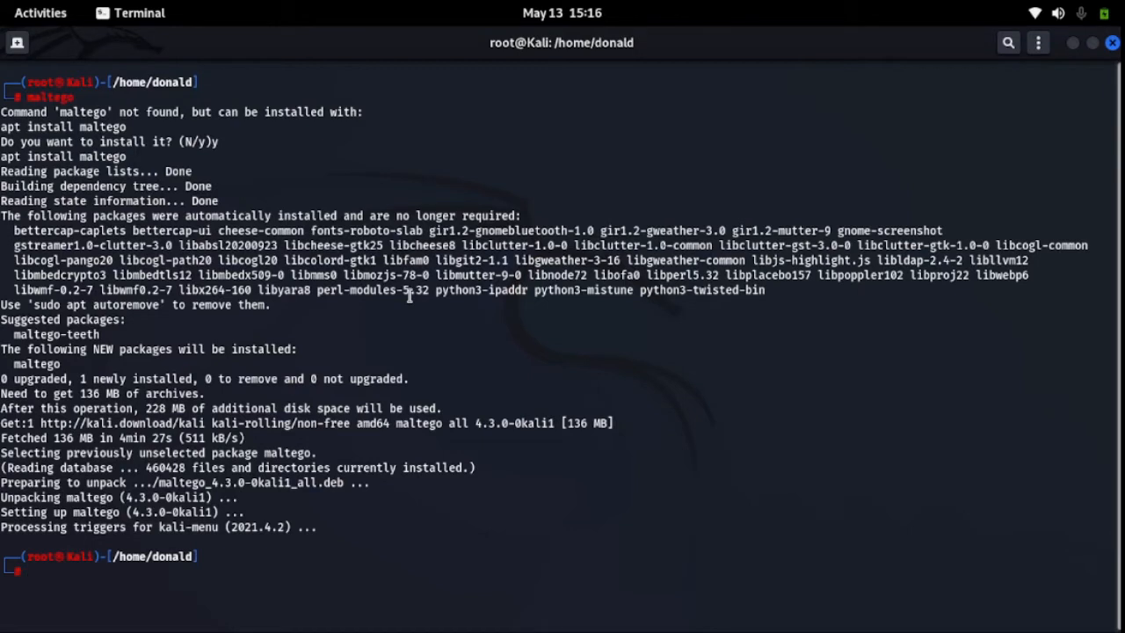
Clear the terminal and launch Maltego with the maltego command, minimizing the terminal and fitting the Maltego window on screen.
type("clear")
key("Return")
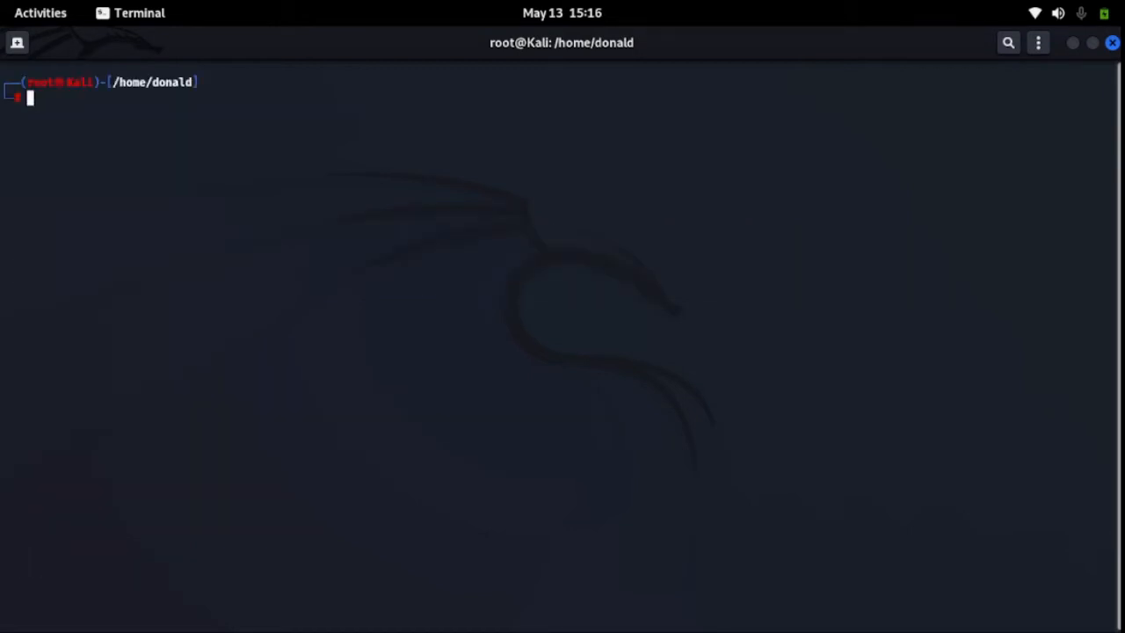
type("maltego")
key("Return")
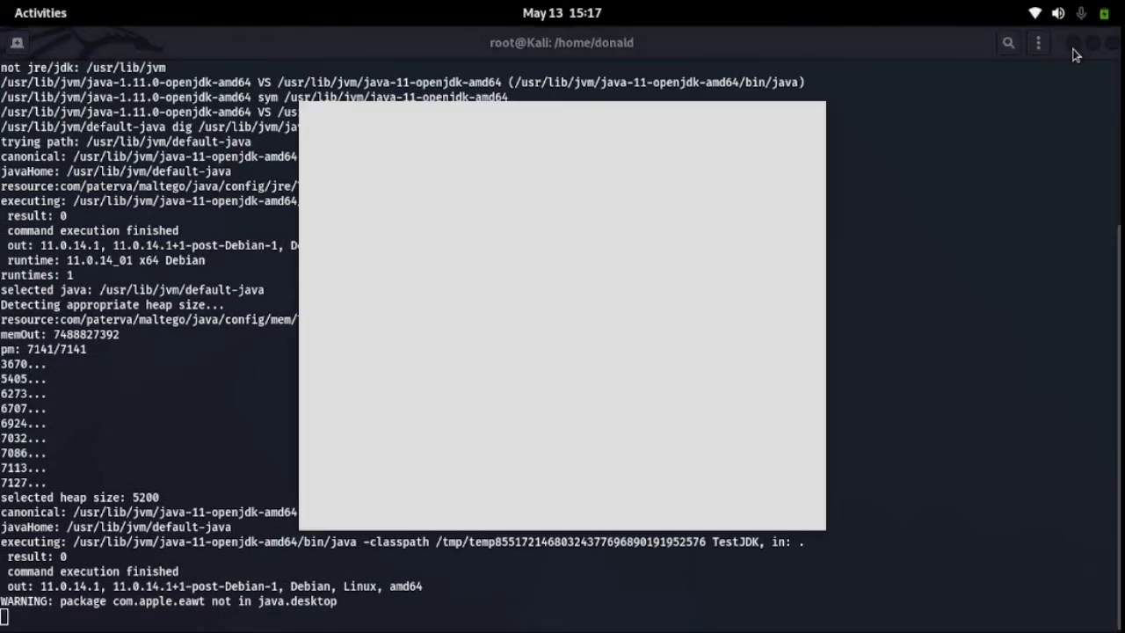
left_click(1072, 44)
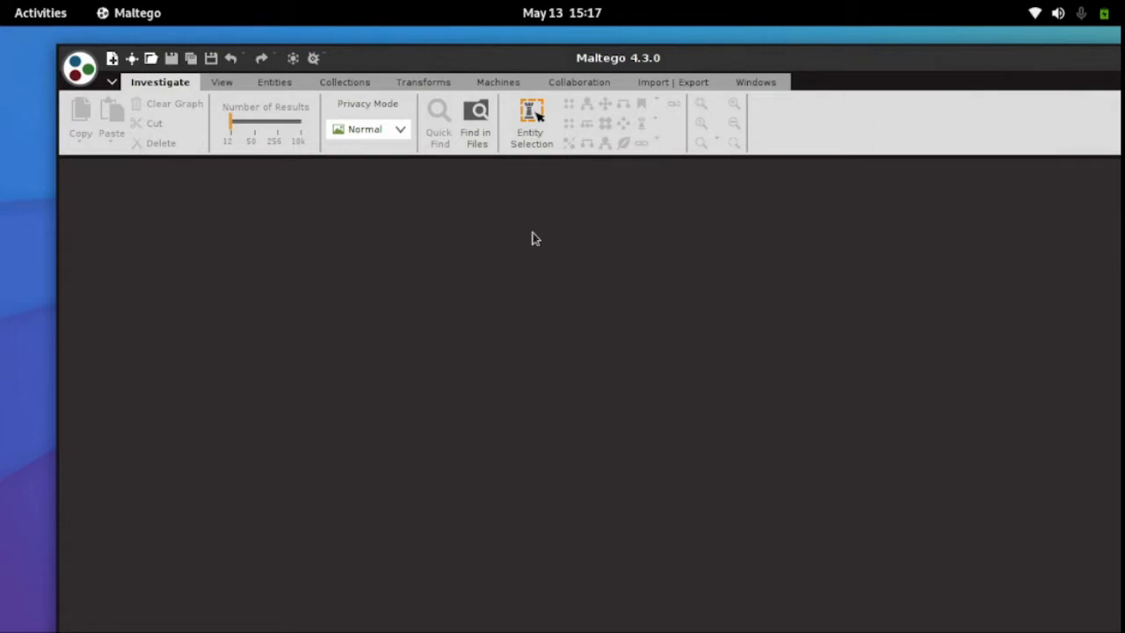
double_click(493, 59)
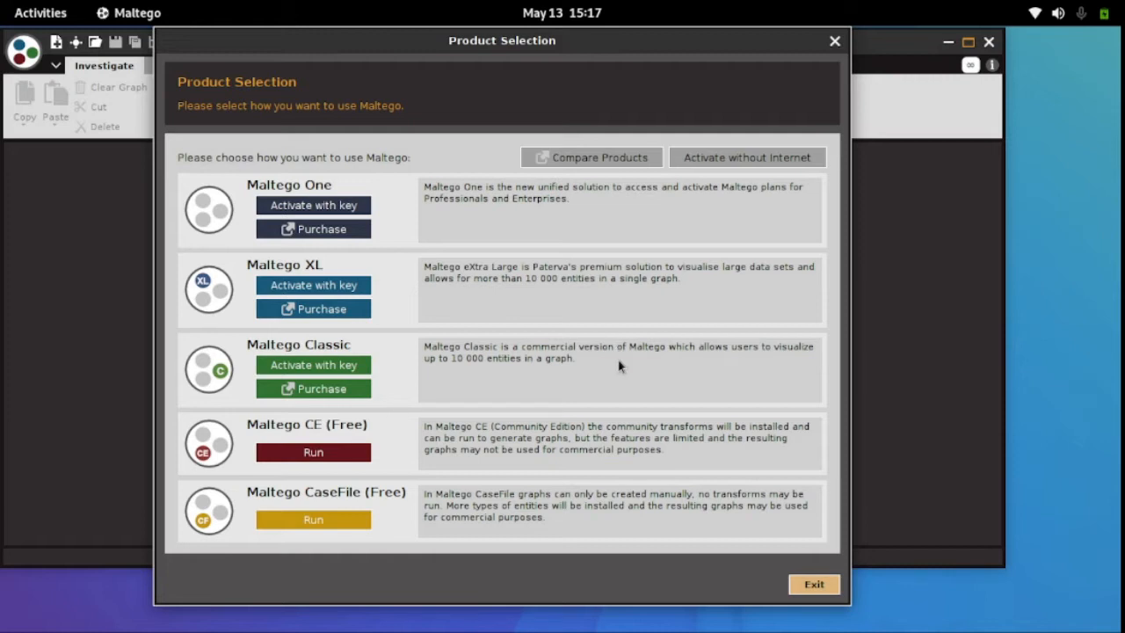
Run the free Maltego CE edition and accept its license agreement to continue to the login page.
left_click(317, 458)
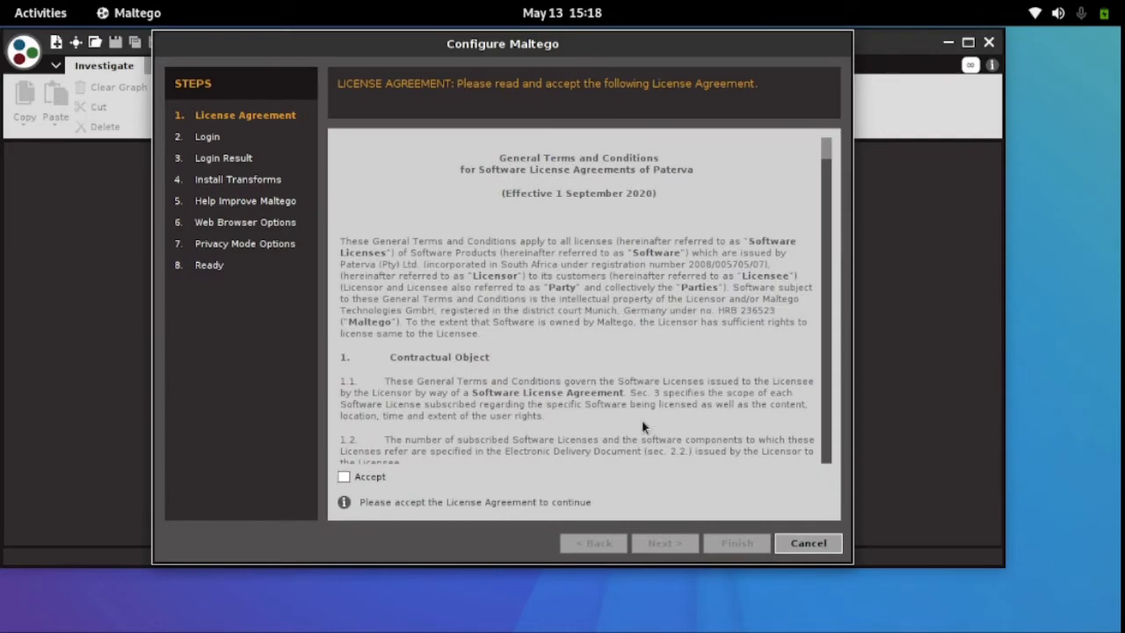
scroll(825, 428, "down", 10)
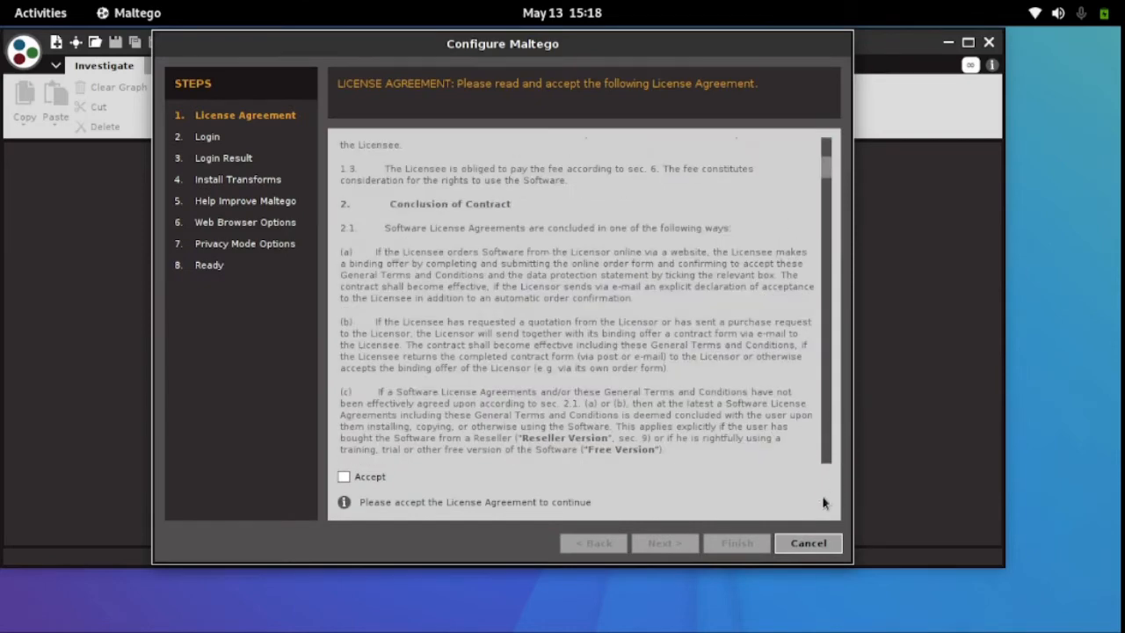
left_click(343, 478)
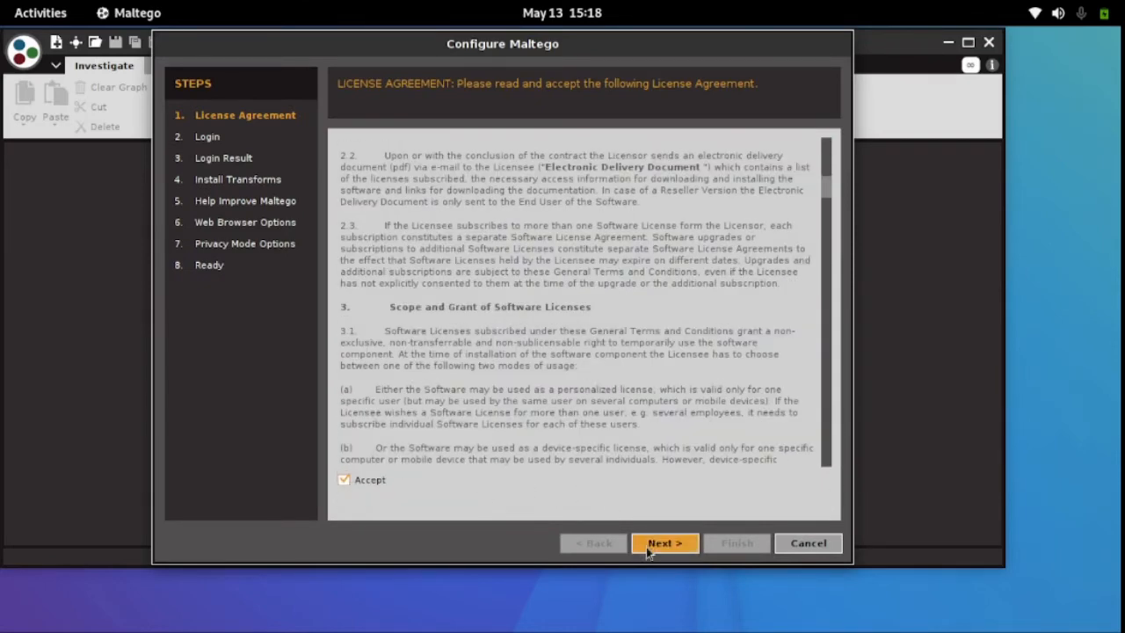
left_click(664, 542)
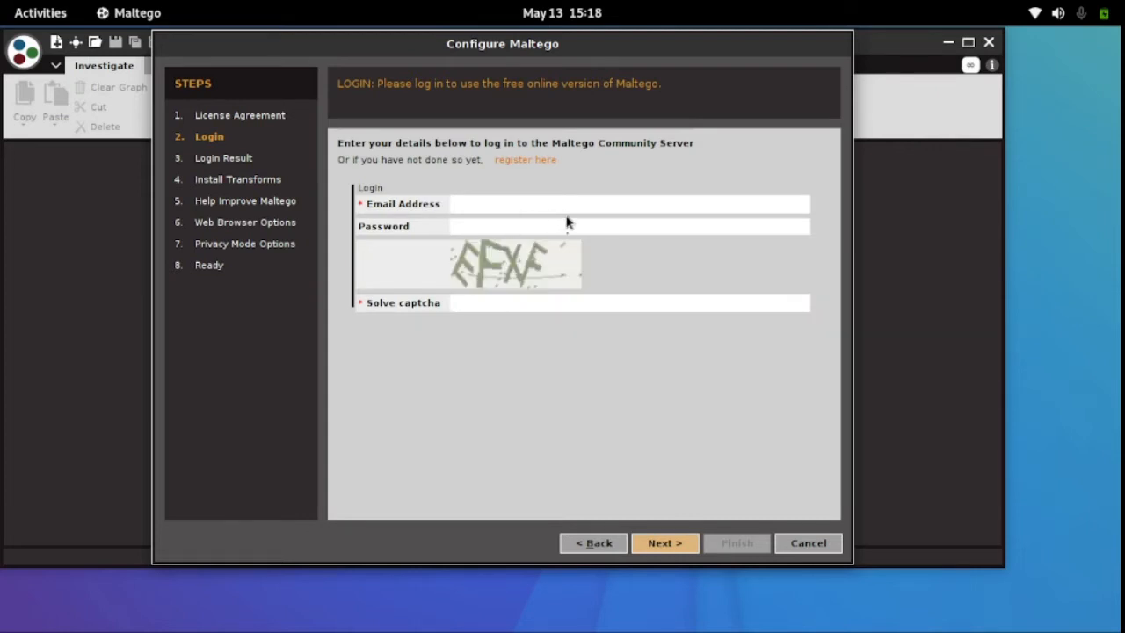
Open the Maltego account registration page in Firefox from the login form, and switch back to Maltego's setup wizard.
left_click(518, 200)
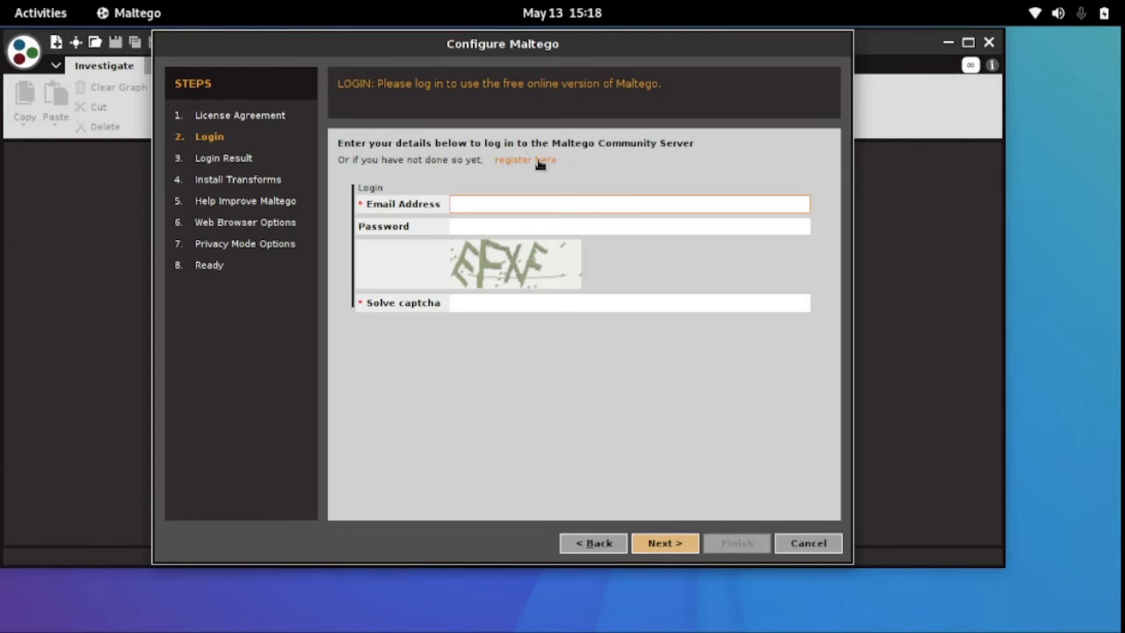
left_click(538, 160)
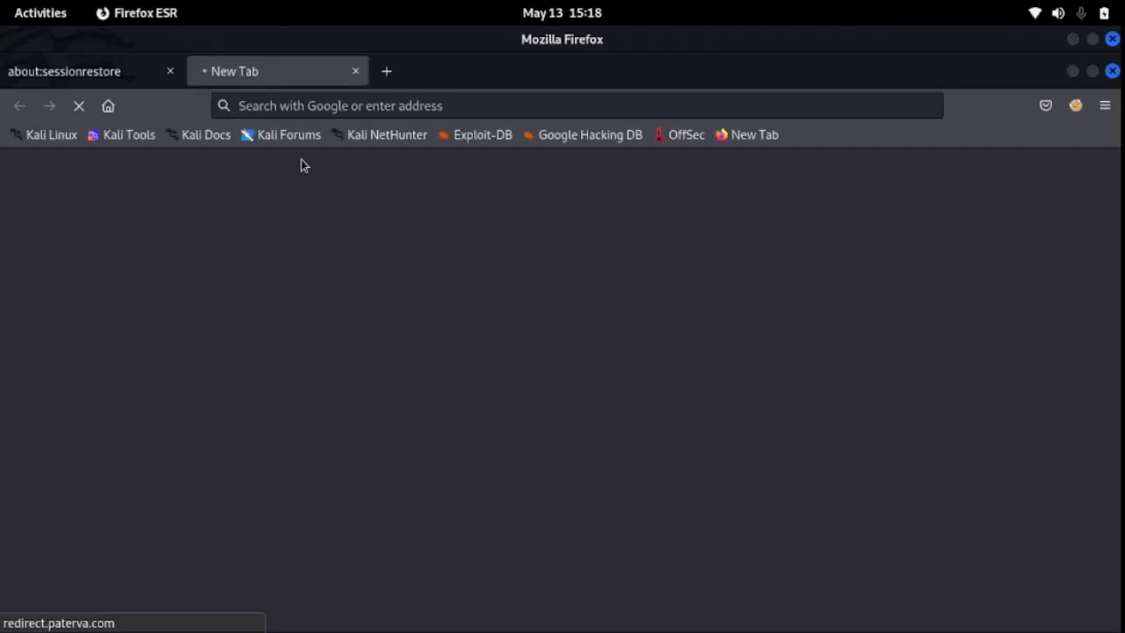
mouse_move(2, 1)
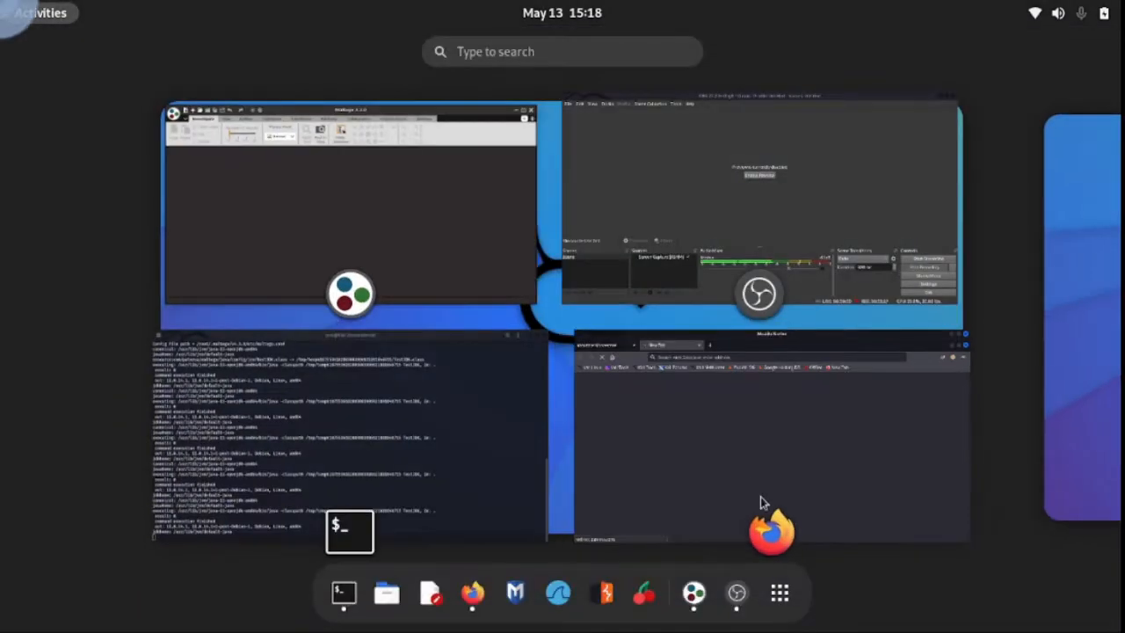
left_click(354, 203)
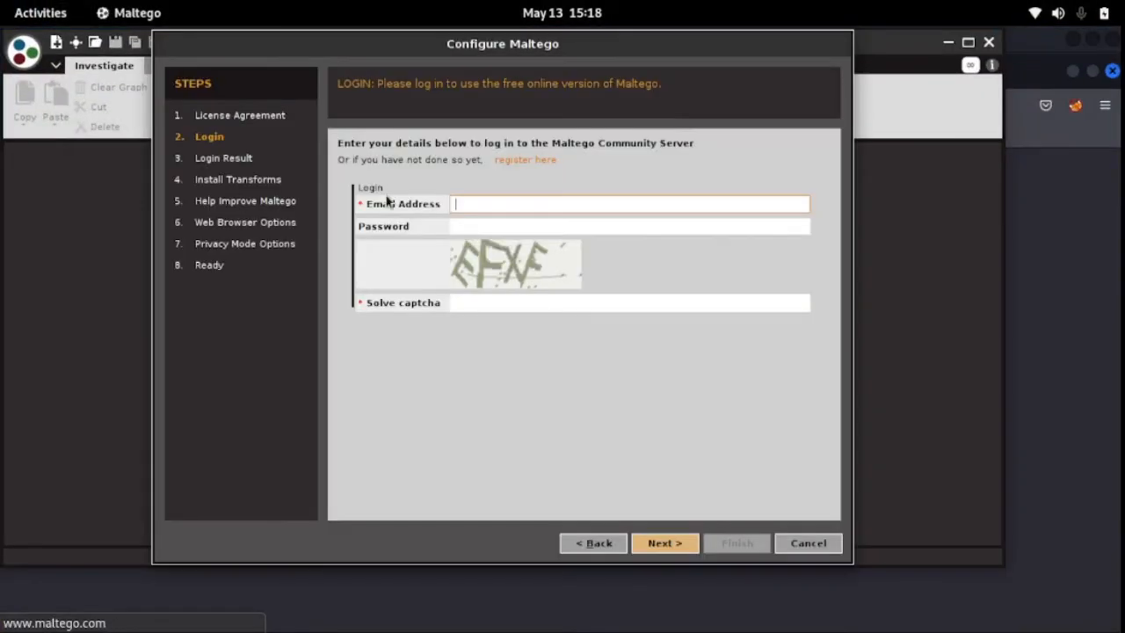
left_click(534, 162)
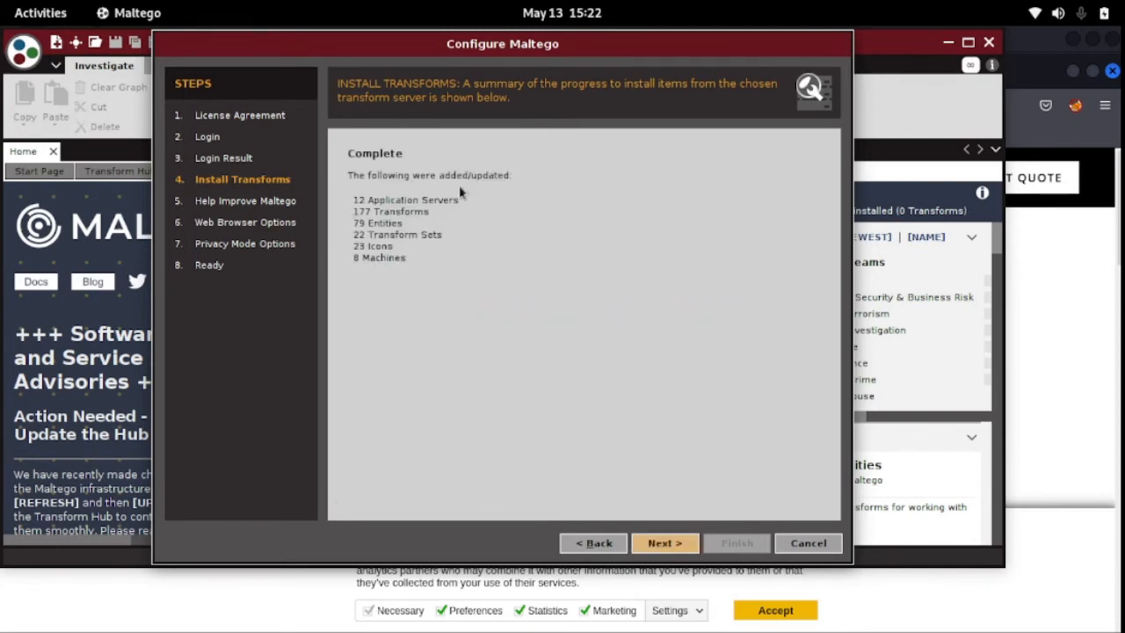
Continue past the completed transform installation and enable automatically sending error reports.
left_click(660, 542)
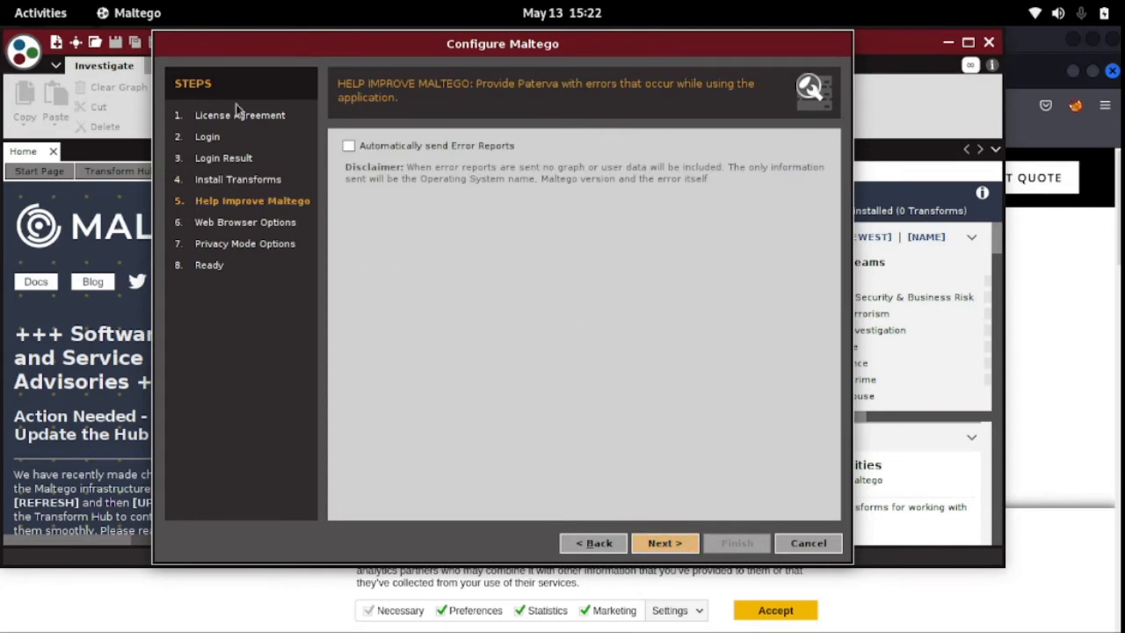
left_click(349, 146)
left_click(660, 540)
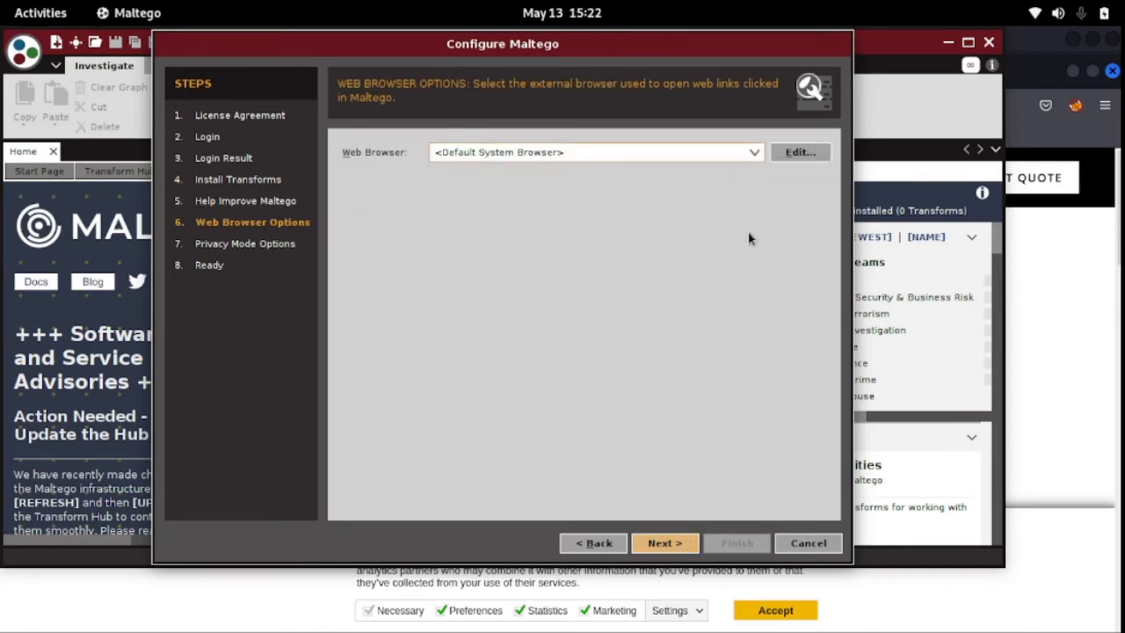
Set Firefox as the web browser for opening Maltego links and continue to the privacy options.
left_click(756, 154)
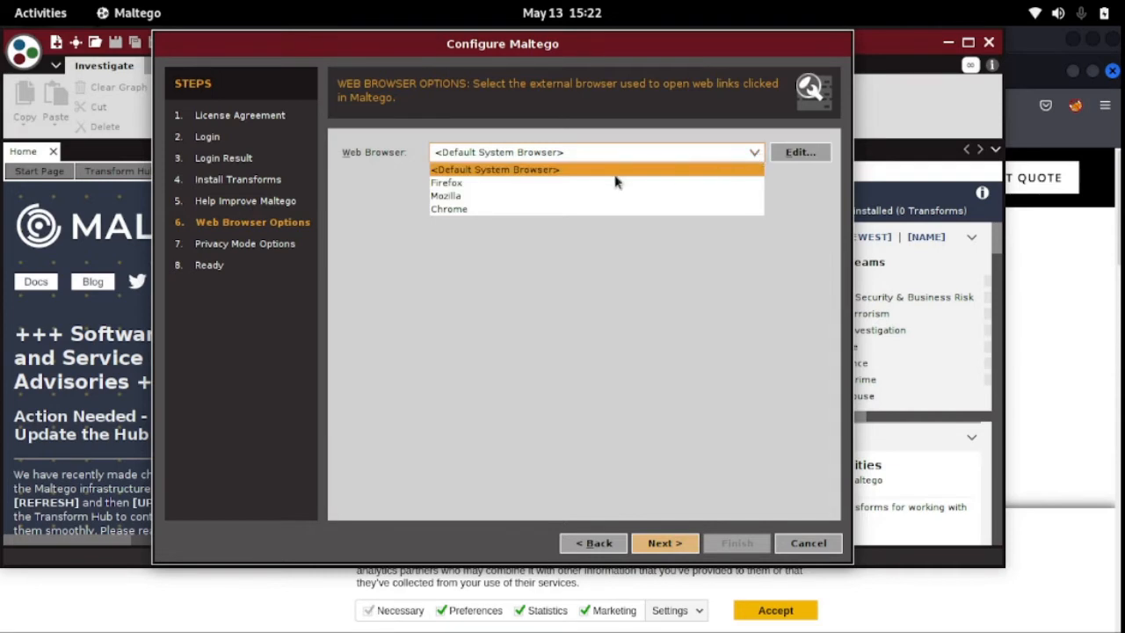
left_click(506, 184)
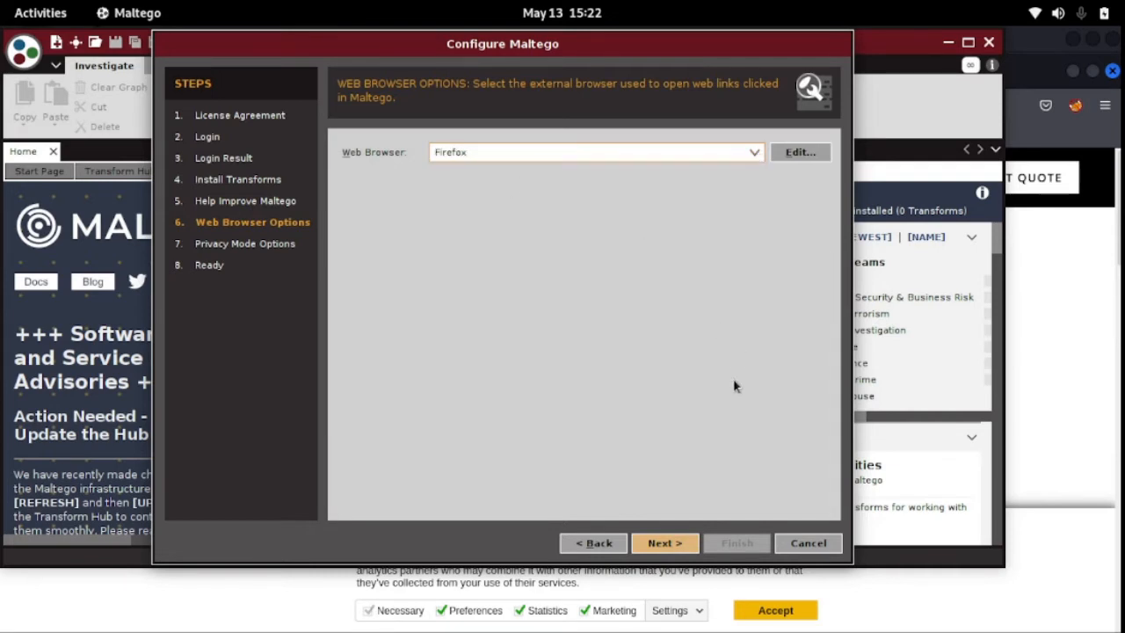
left_click(673, 545)
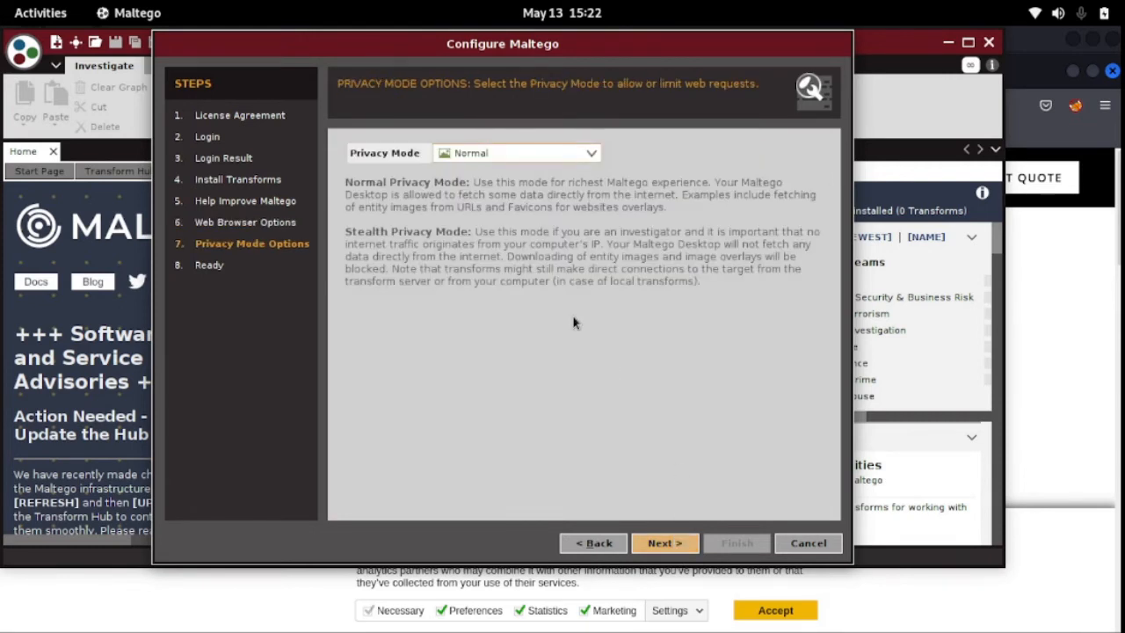
Check the available privacy modes, keep Normal and continue to the final setup page.
left_click(534, 156)
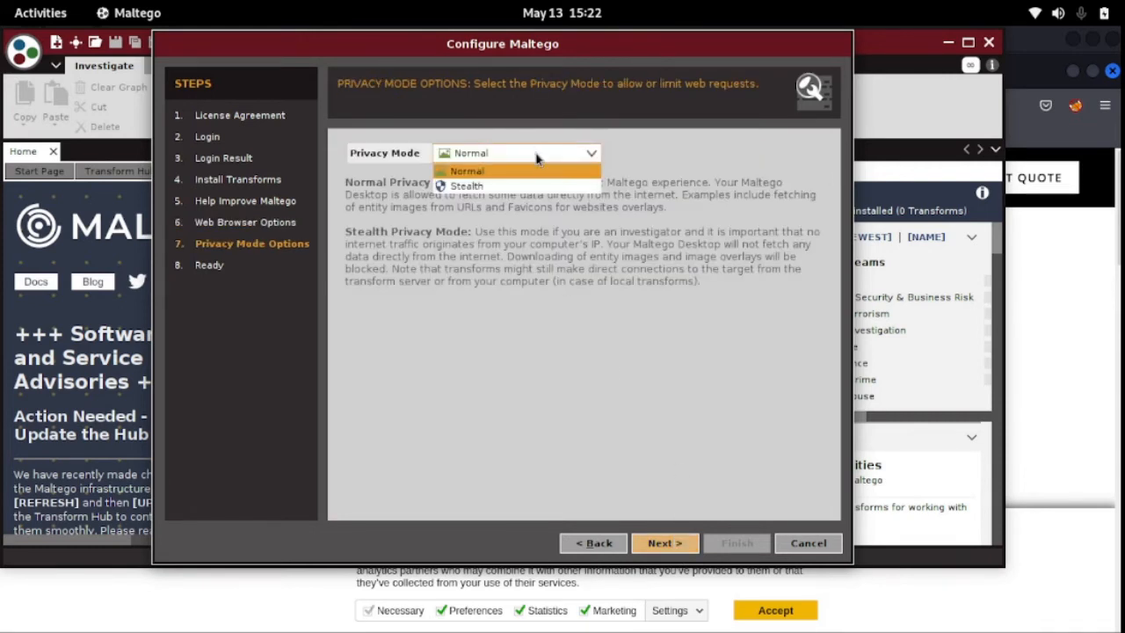
left_click(637, 192)
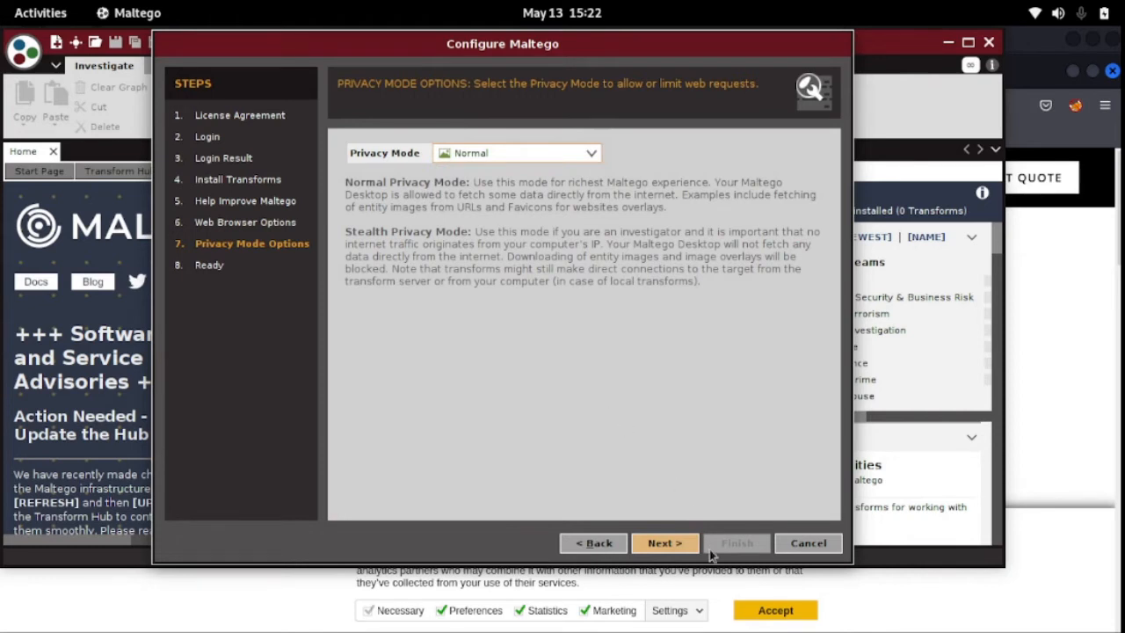
left_click(668, 543)
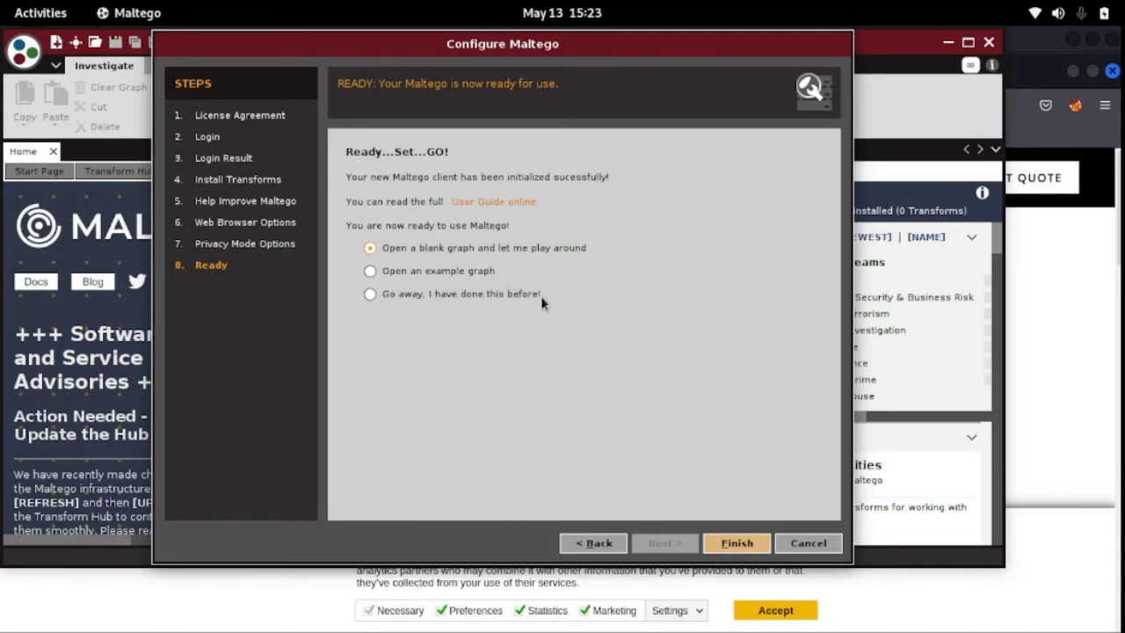
left_click(733, 543)
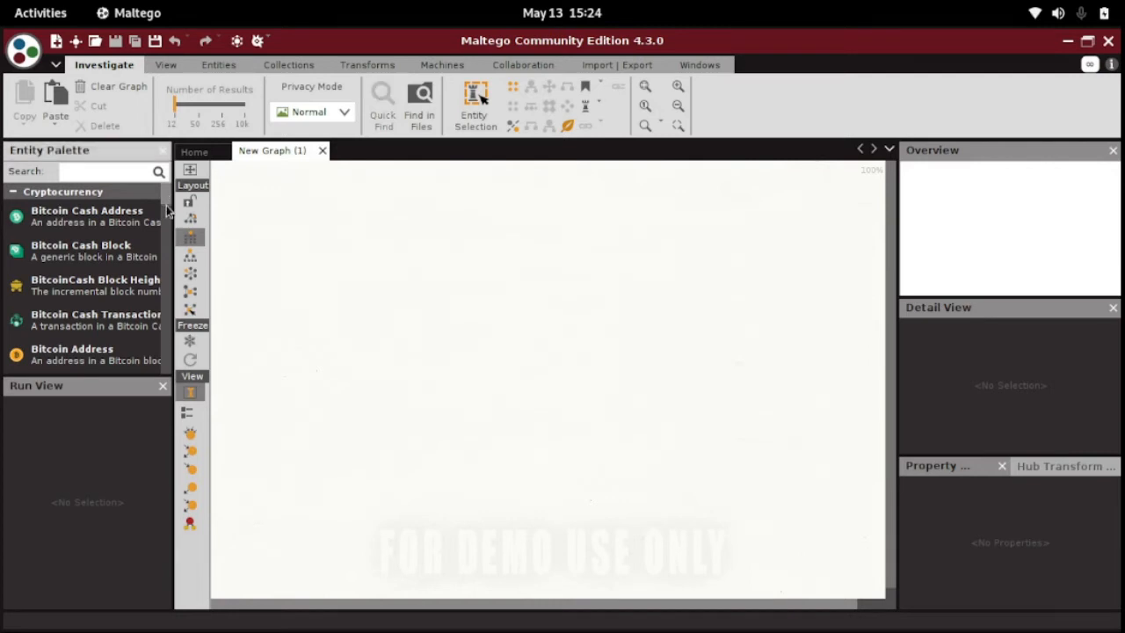
scroll(167, 250, "down", 2)
scroll(167, 250, "down", 5)
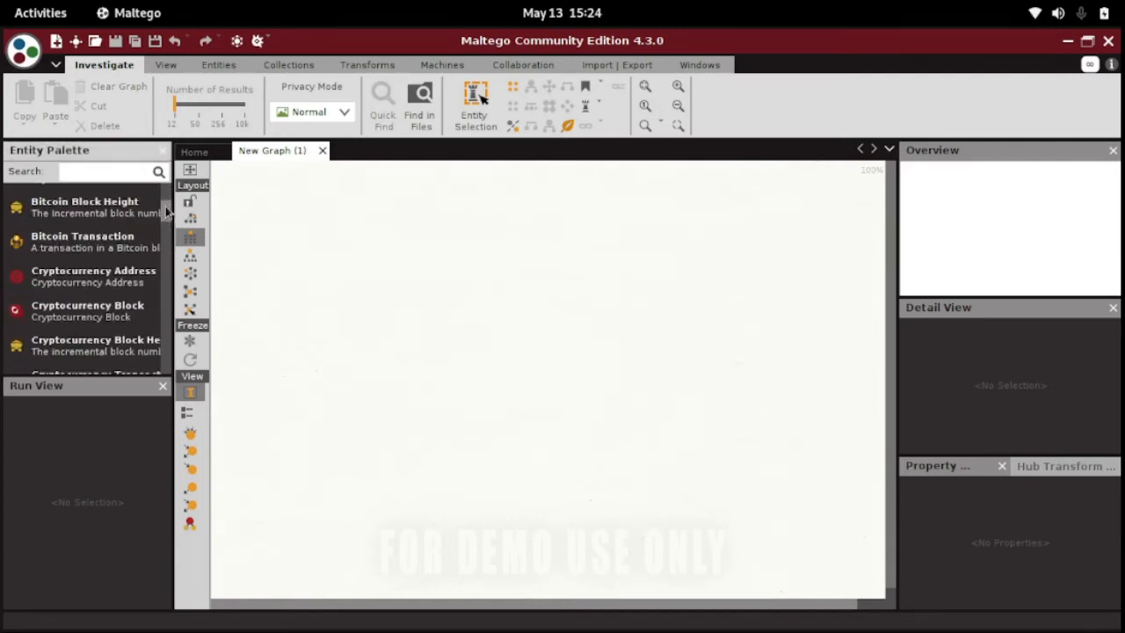
scroll(167, 230, "down", 7)
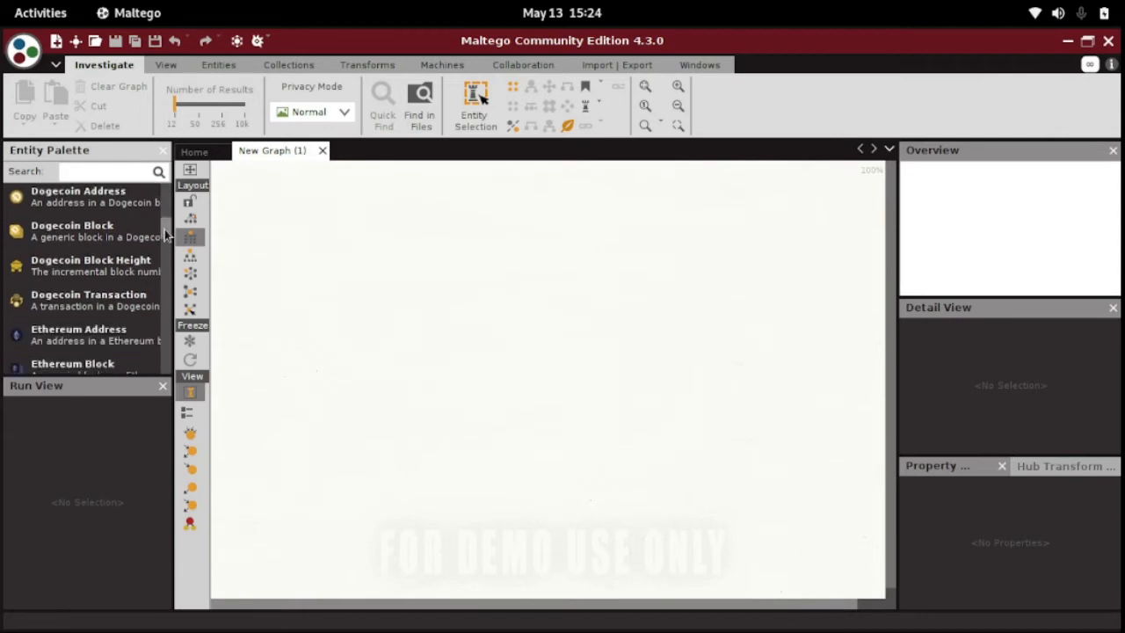
left_click_drag(165, 233, 166, 309)
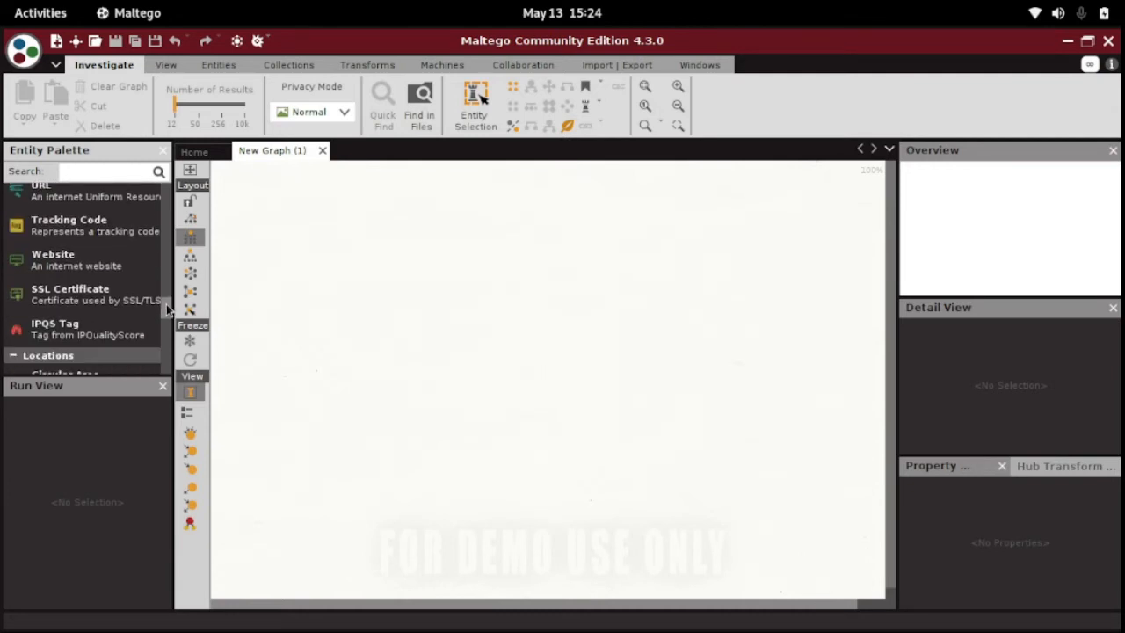
left_click(87, 263)
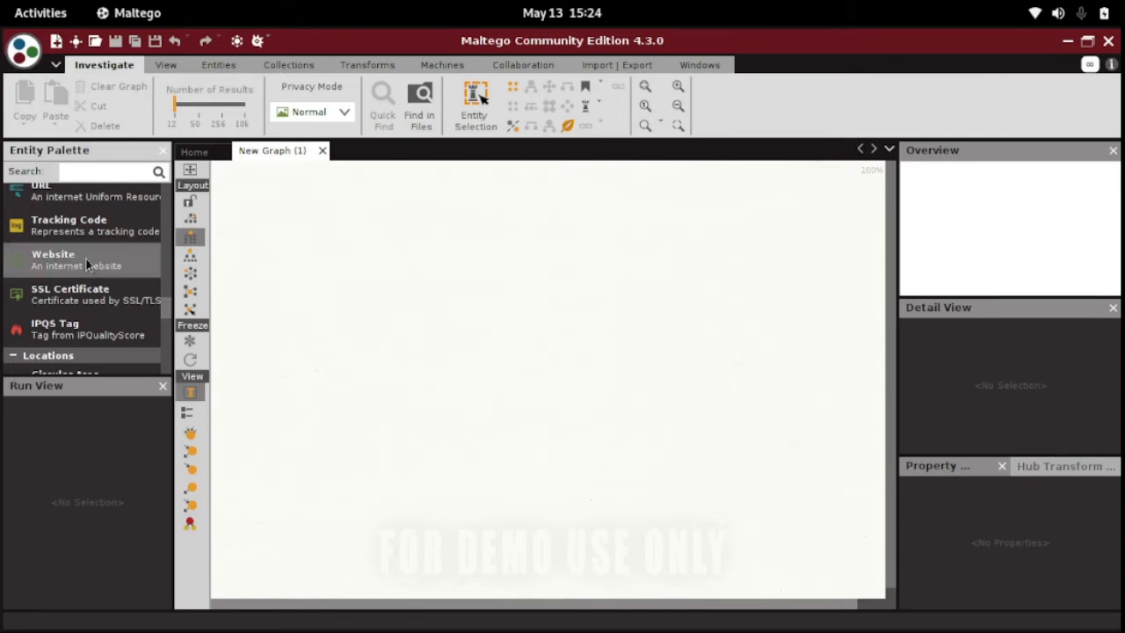
left_click_drag(86, 264, 517, 277)
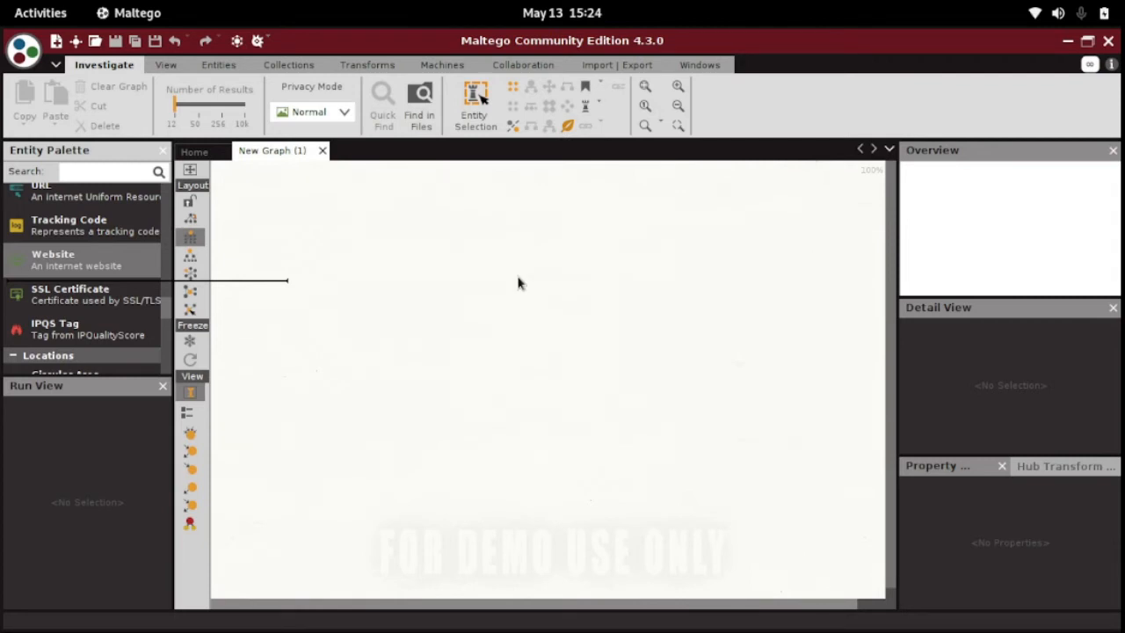
left_click_drag(518, 283, 519, 281)
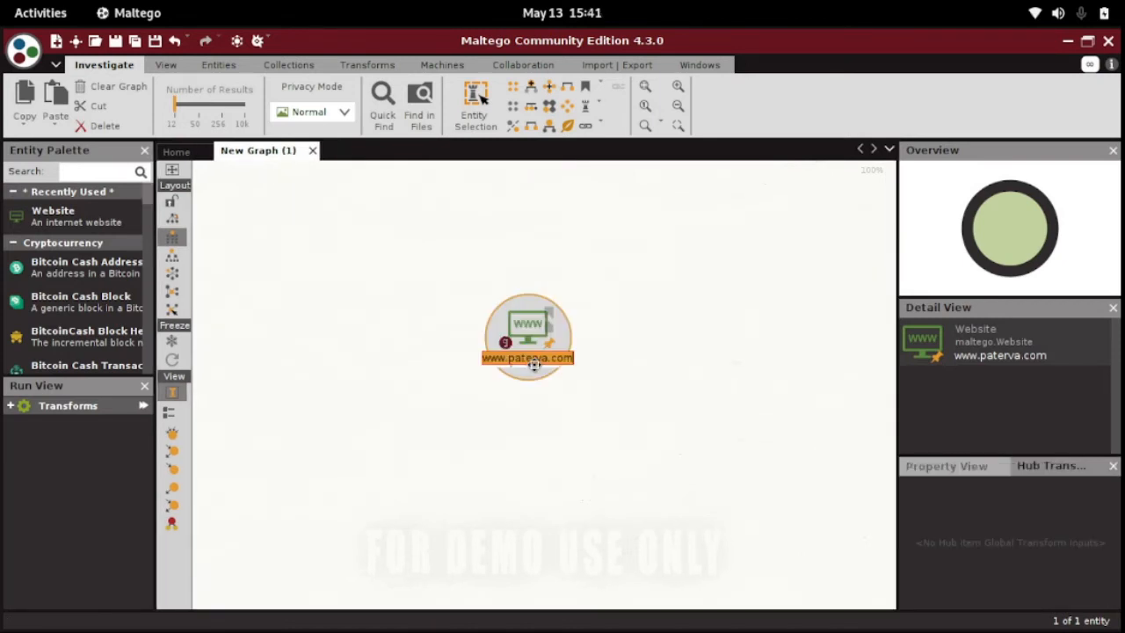
type("w")
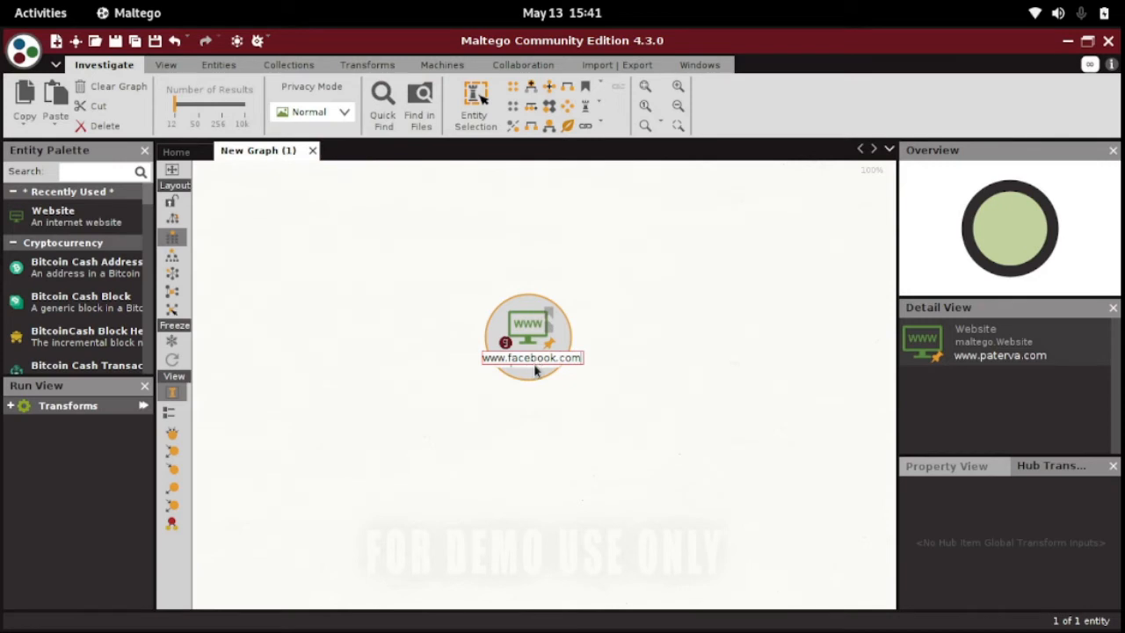
key("Return")
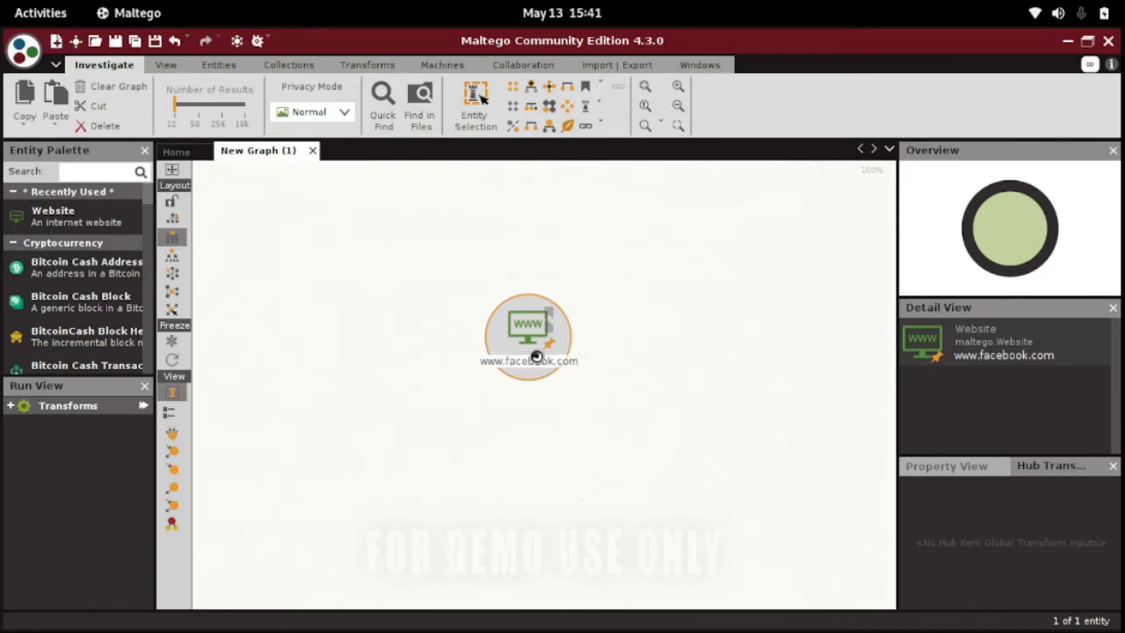
right_click(537, 358)
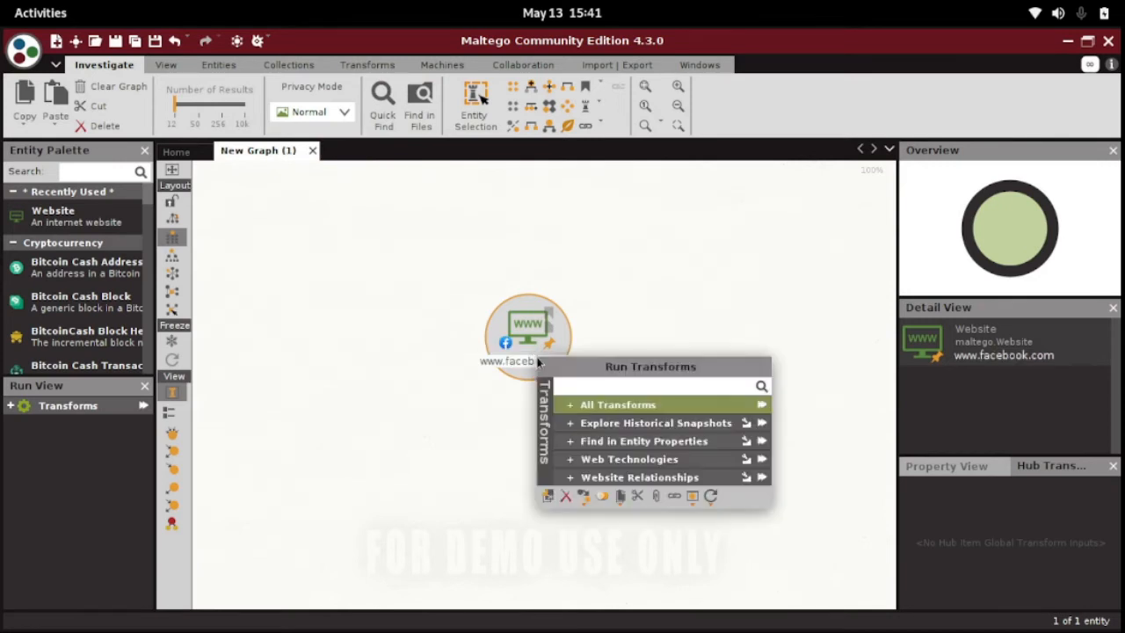
left_click(568, 407)
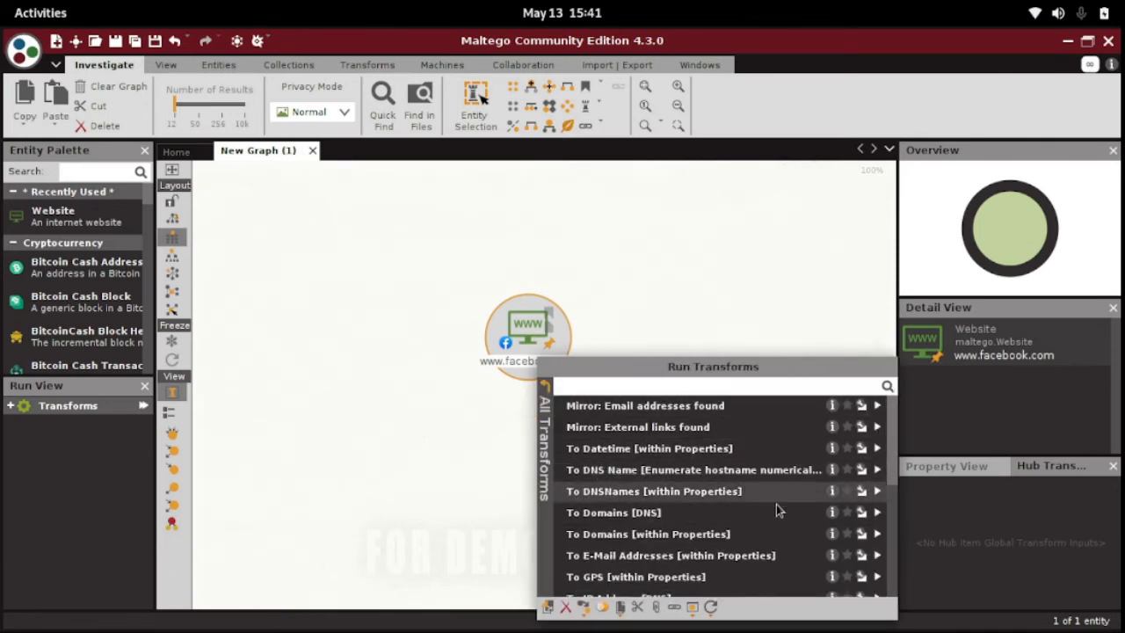
left_click(546, 394)
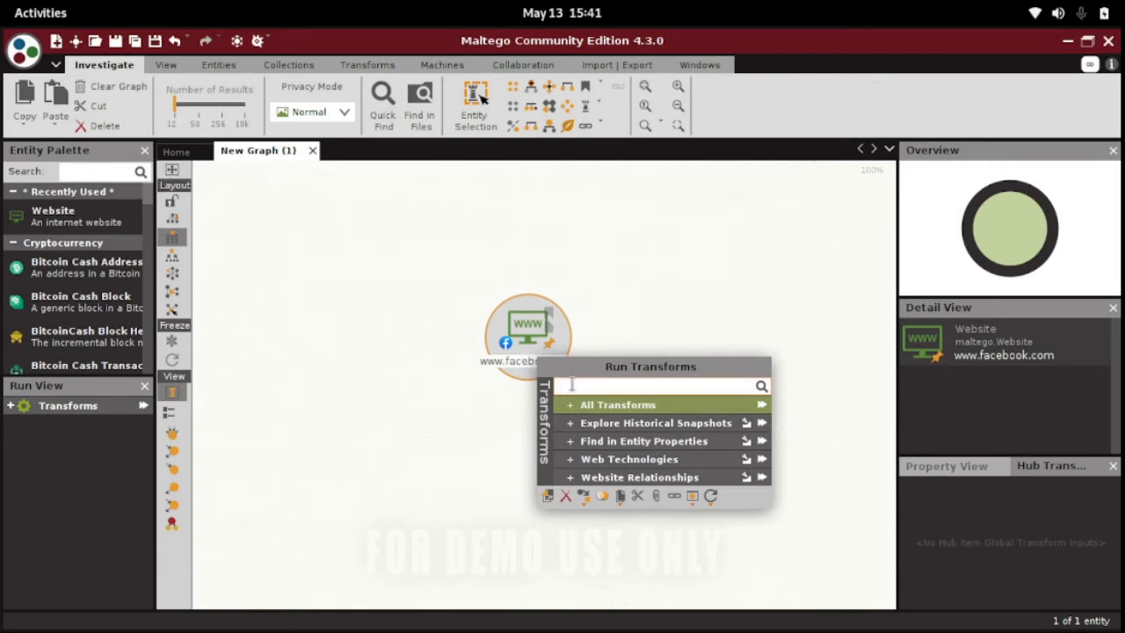
left_click(762, 407)
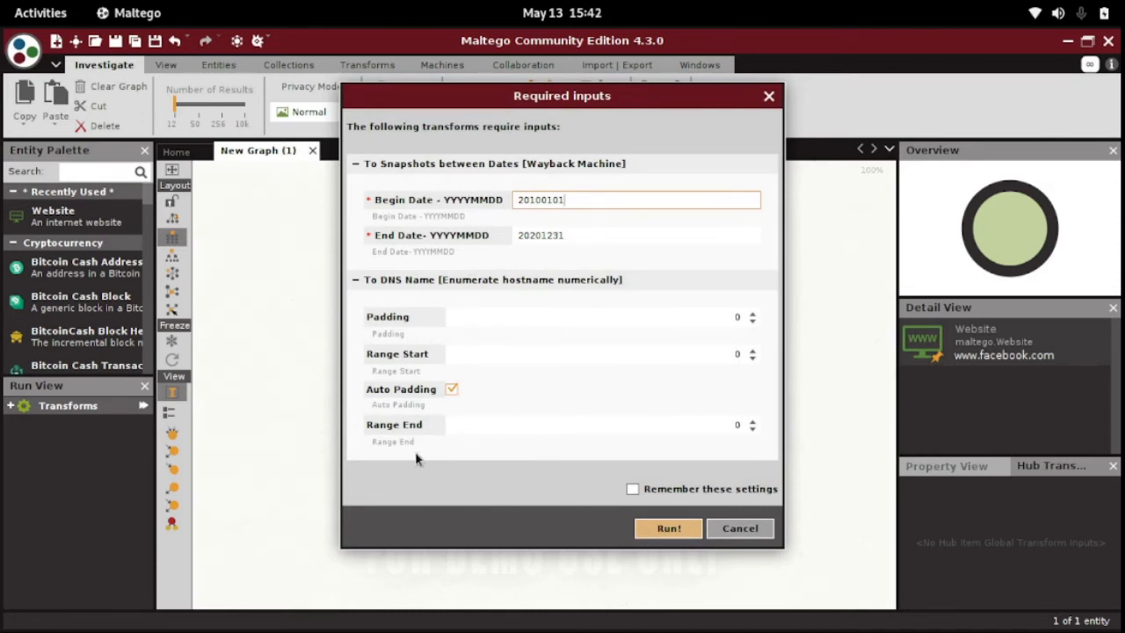
left_click(667, 528)
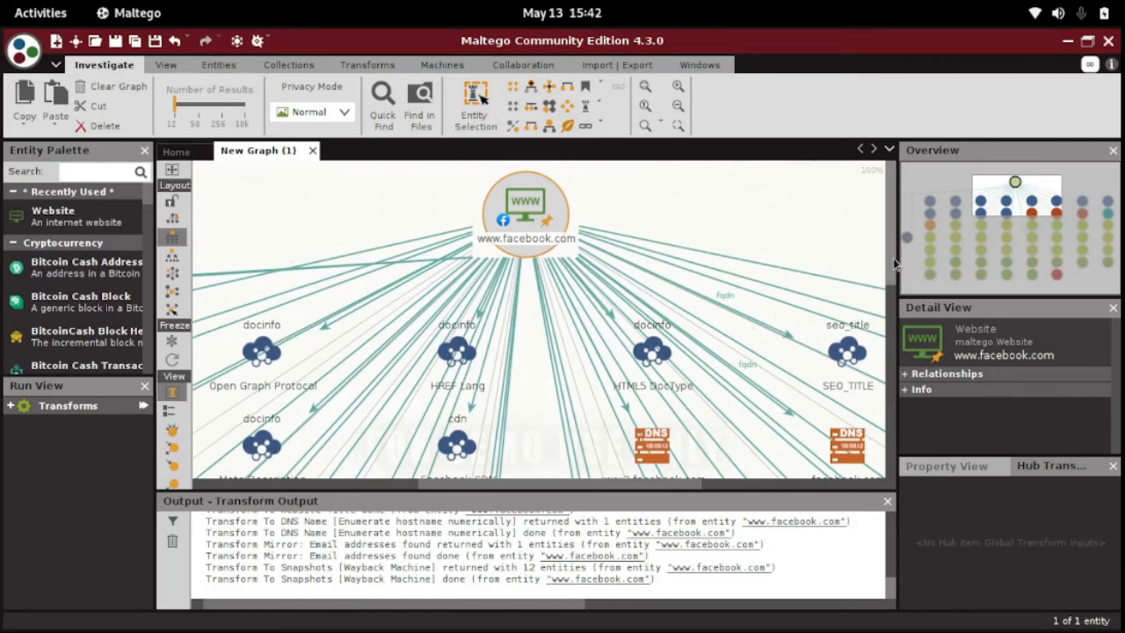
Examine the Wayback Machine snapshots and related website entities in the lower rows of the transform results.
left_click_drag(893, 258, 890, 383)
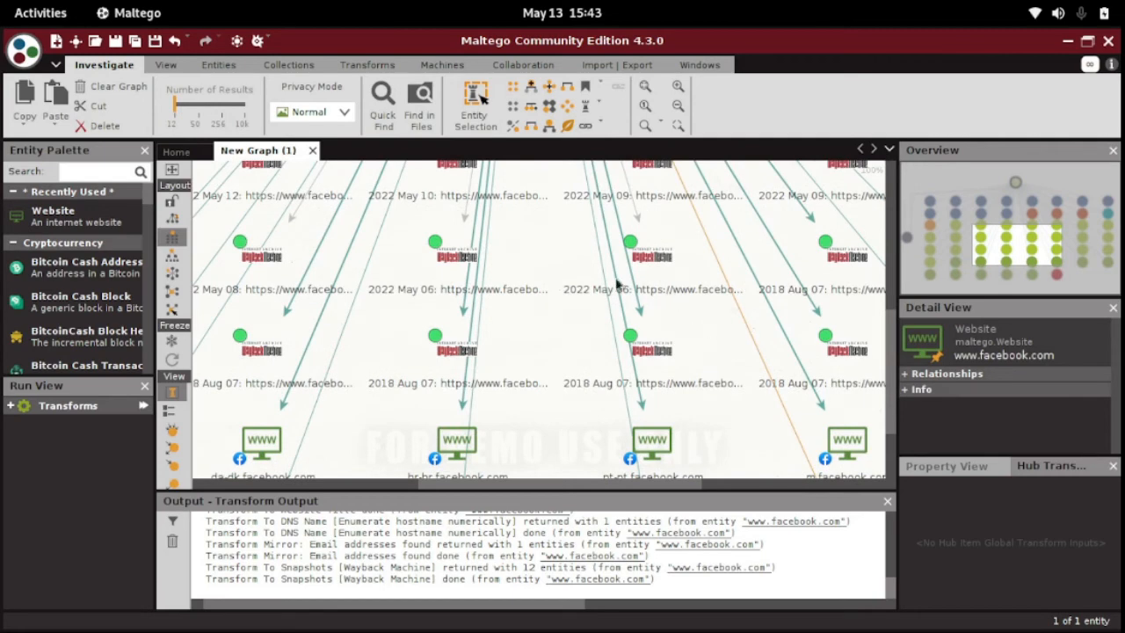
left_click(631, 247)
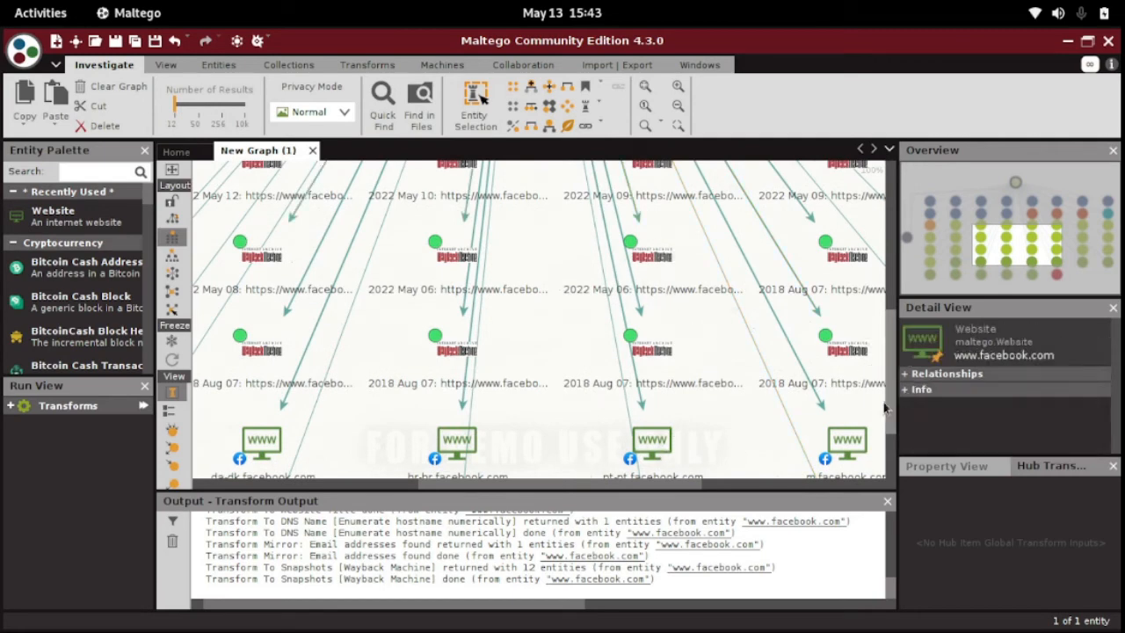
left_click_drag(890, 389, 894, 448)
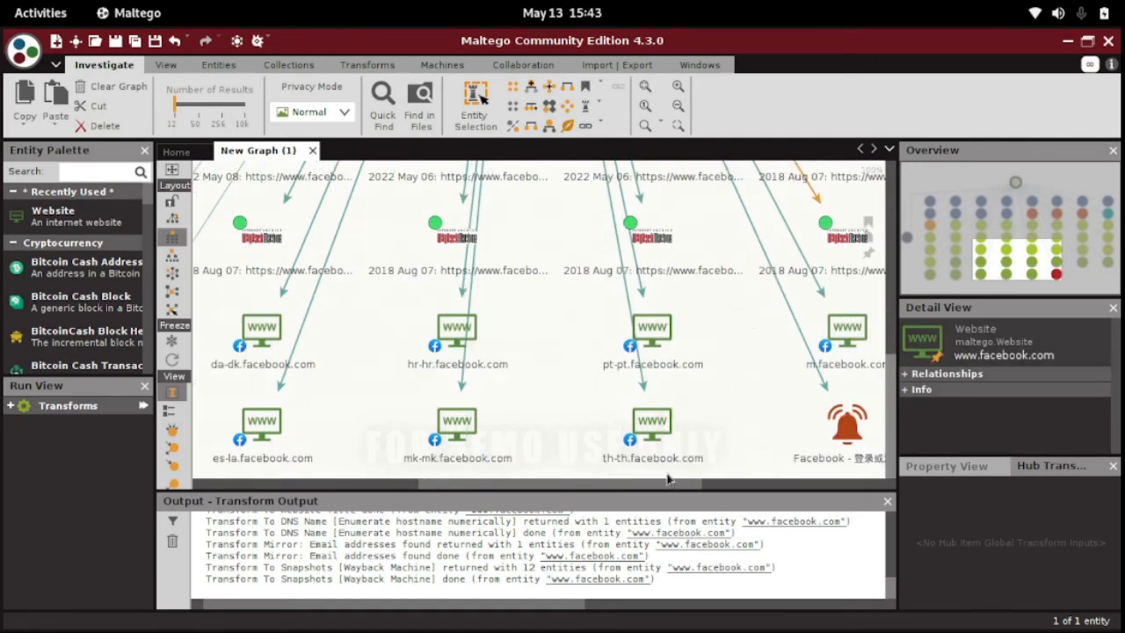
left_click_drag(636, 489, 540, 486)
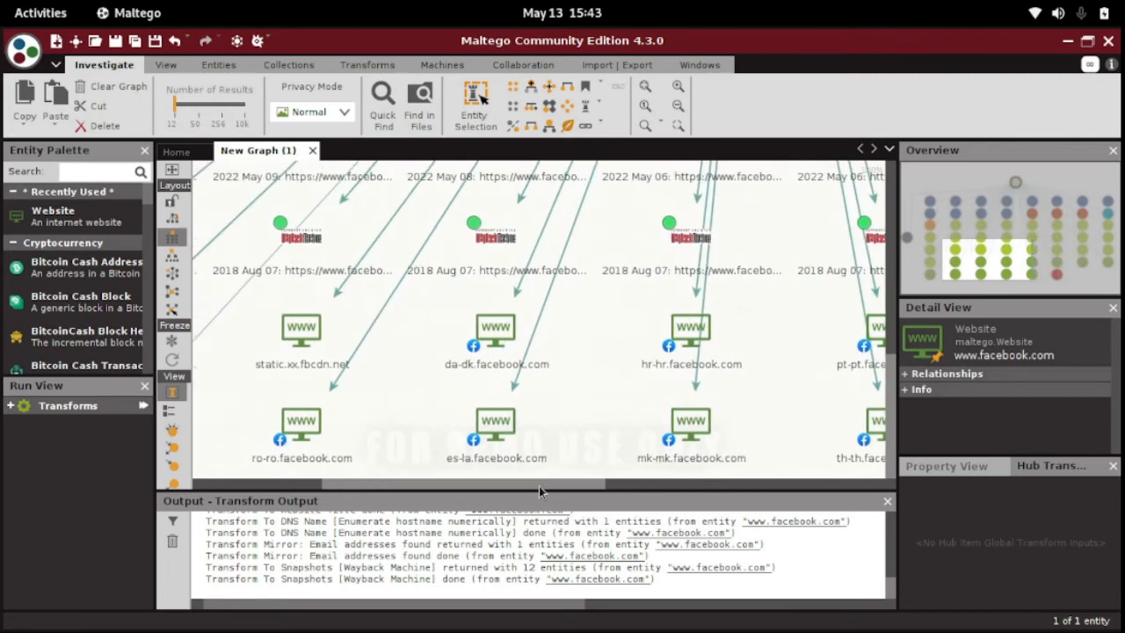
left_click(642, 465)
left_click_drag(518, 486, 368, 484)
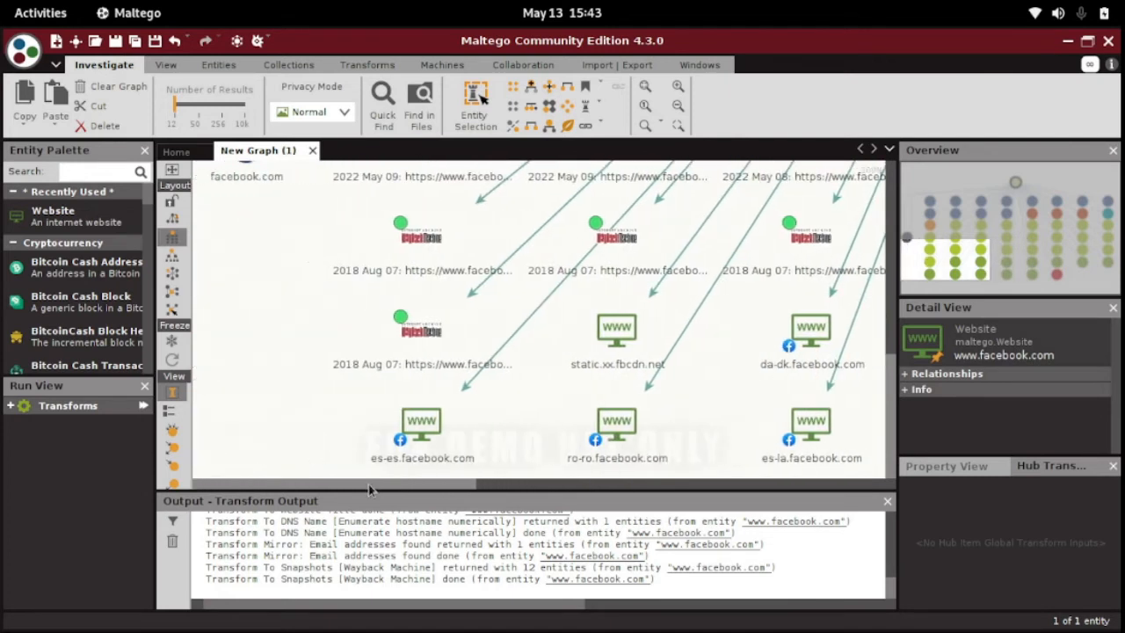
left_click(424, 356)
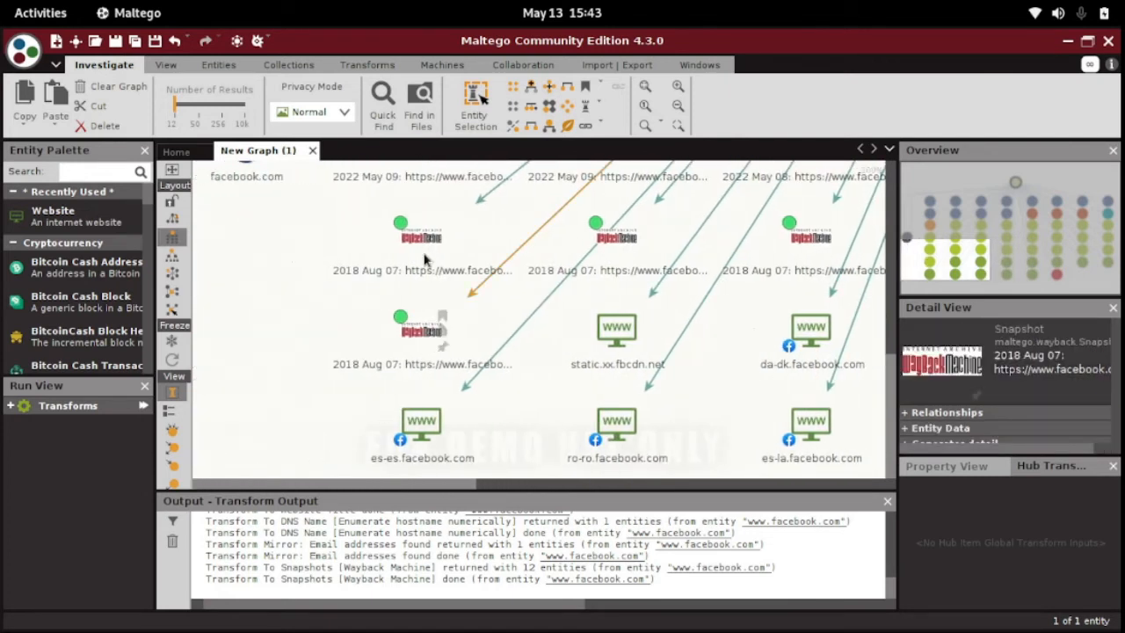
left_click_drag(454, 484, 888, 470)
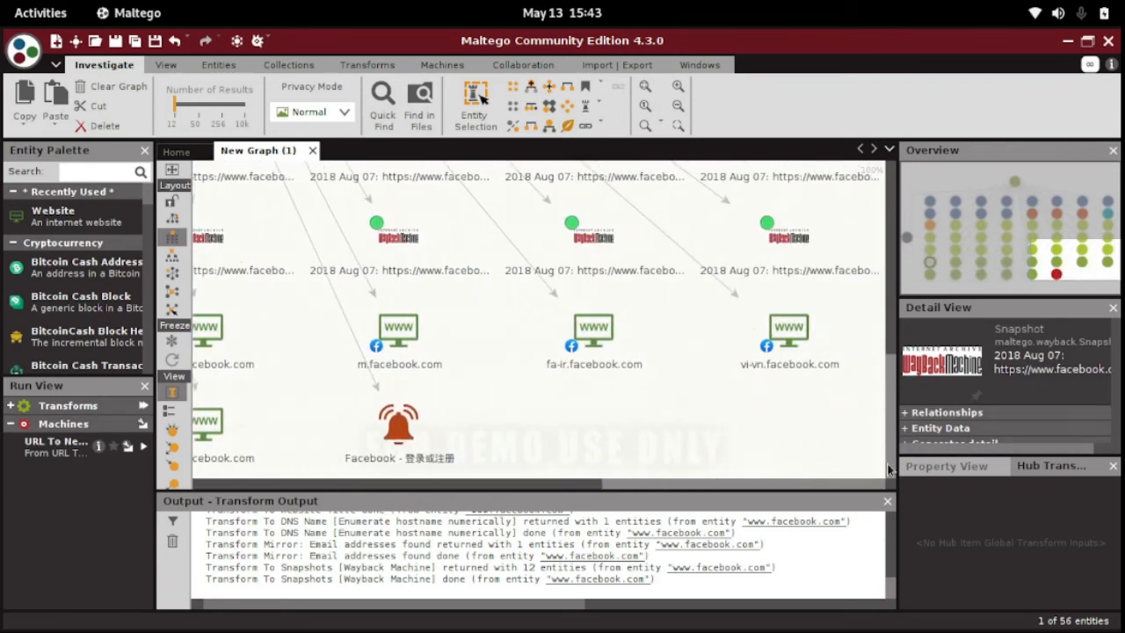
Inspect the email address entity, the technology and DNS entities in the upper rows, and the facebook.com domain entity.
left_click_drag(891, 415, 886, 284)
left_click(794, 321)
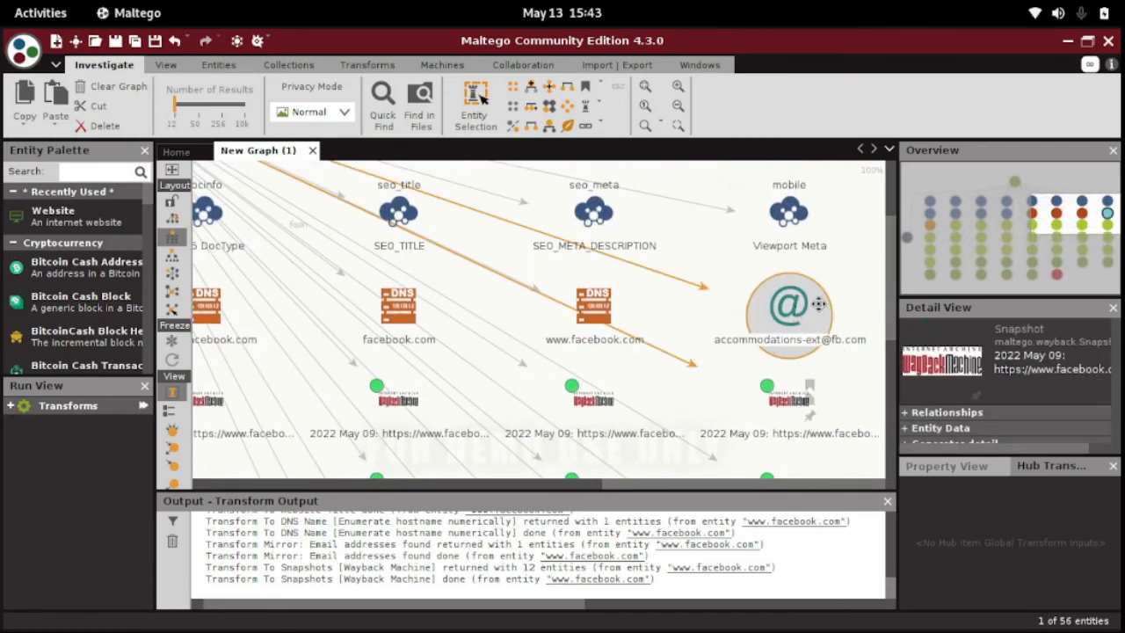
left_click_drag(891, 281, 895, 244)
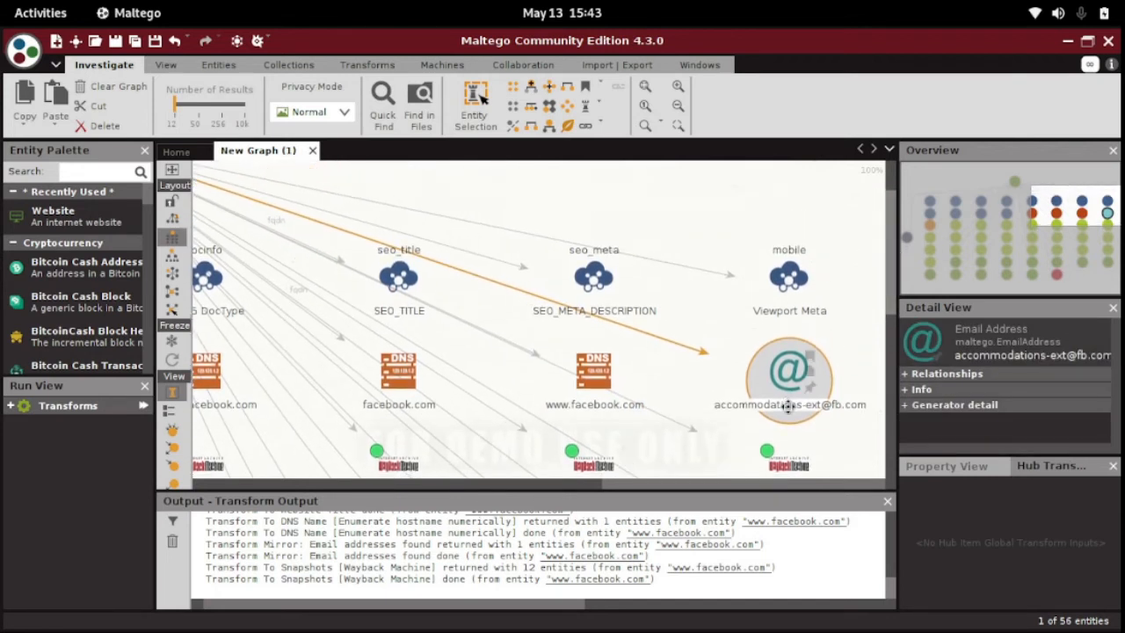
left_click_drag(716, 483, 308, 499)
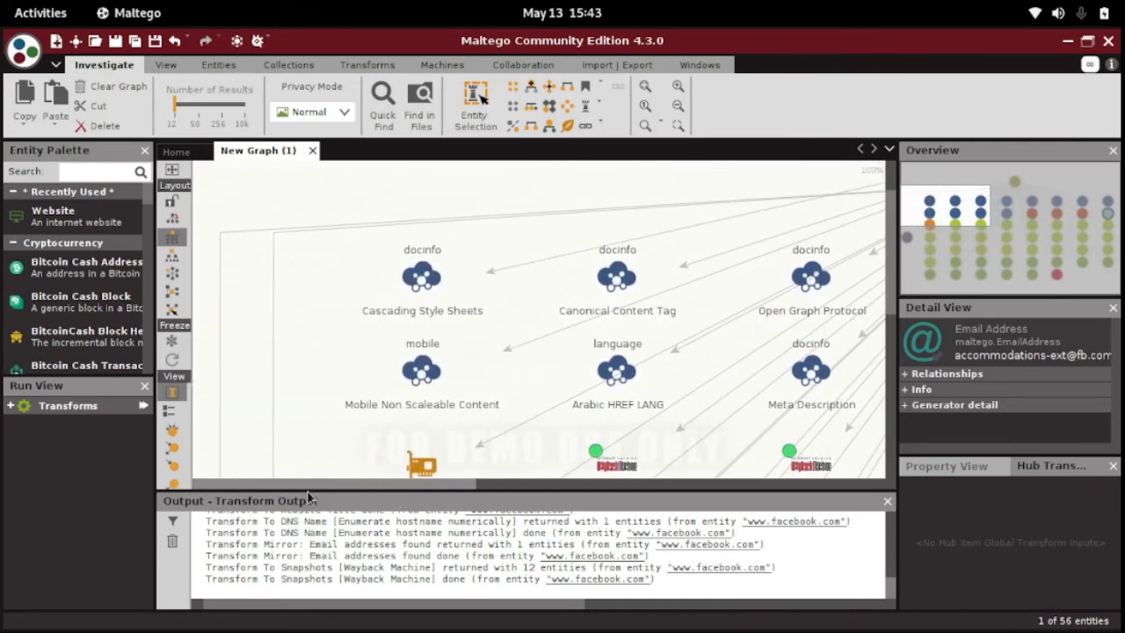
left_click_drag(884, 226, 900, 353)
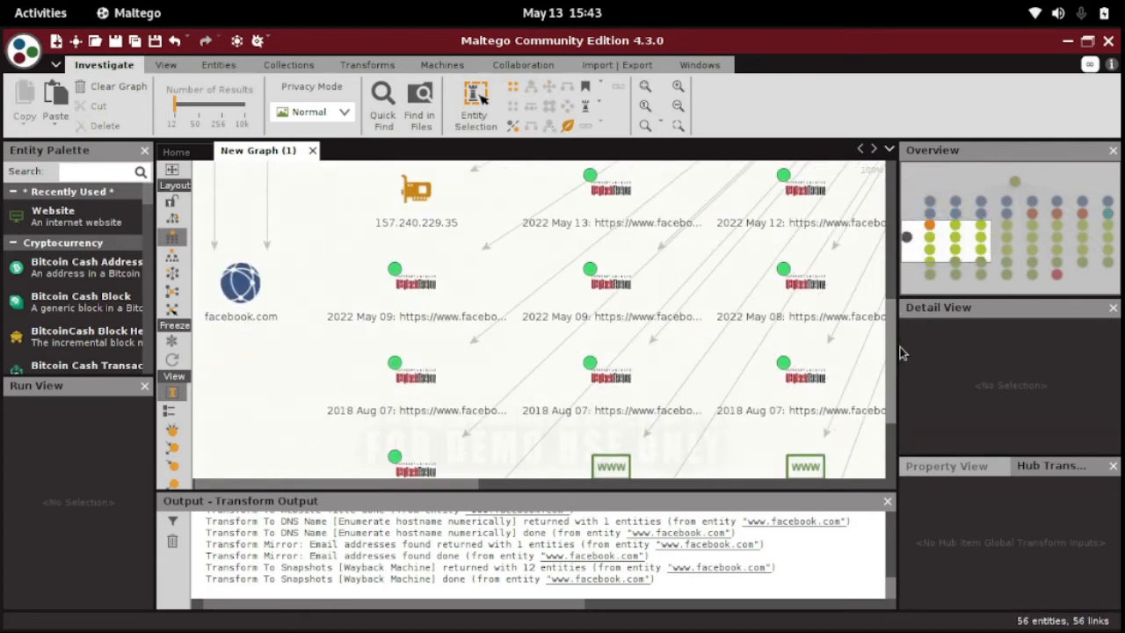
left_click_drag(416, 484, 370, 484)
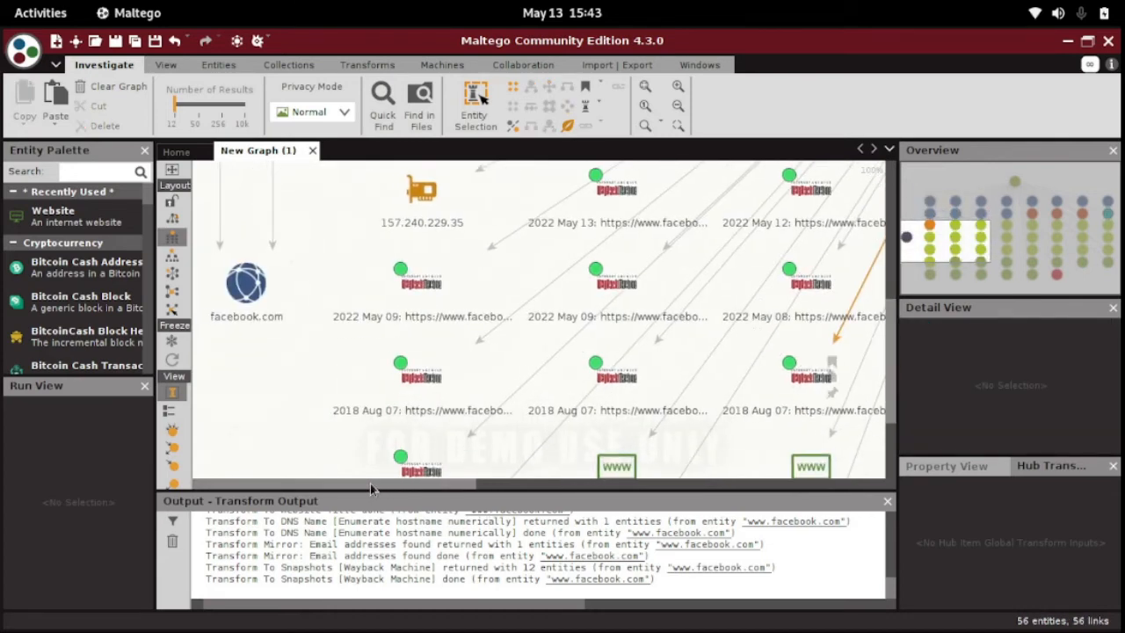
left_click(256, 302)
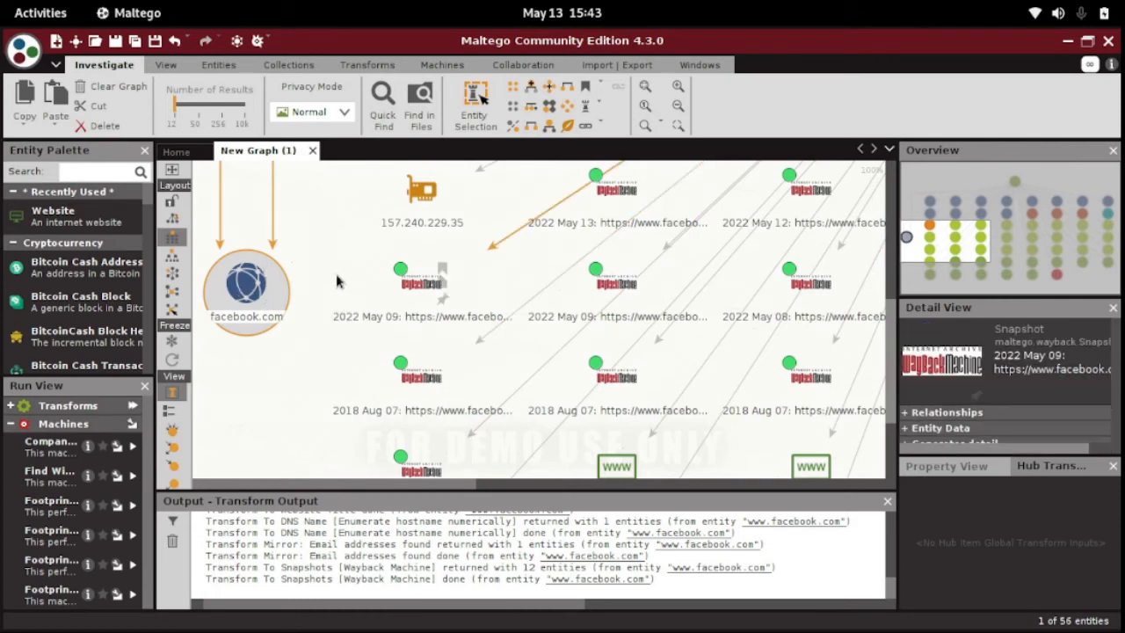
Delete the six Wayback Machine snapshot entities in the two rows beside the facebook.com domain entity.
left_click_drag(325, 261, 890, 421)
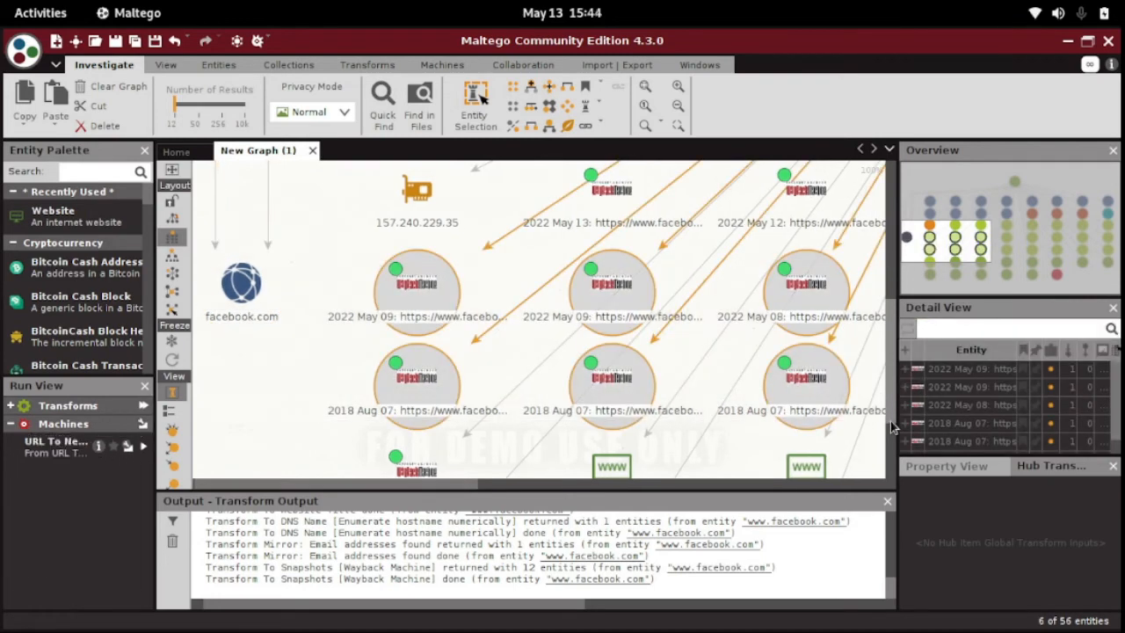
key("Delete")
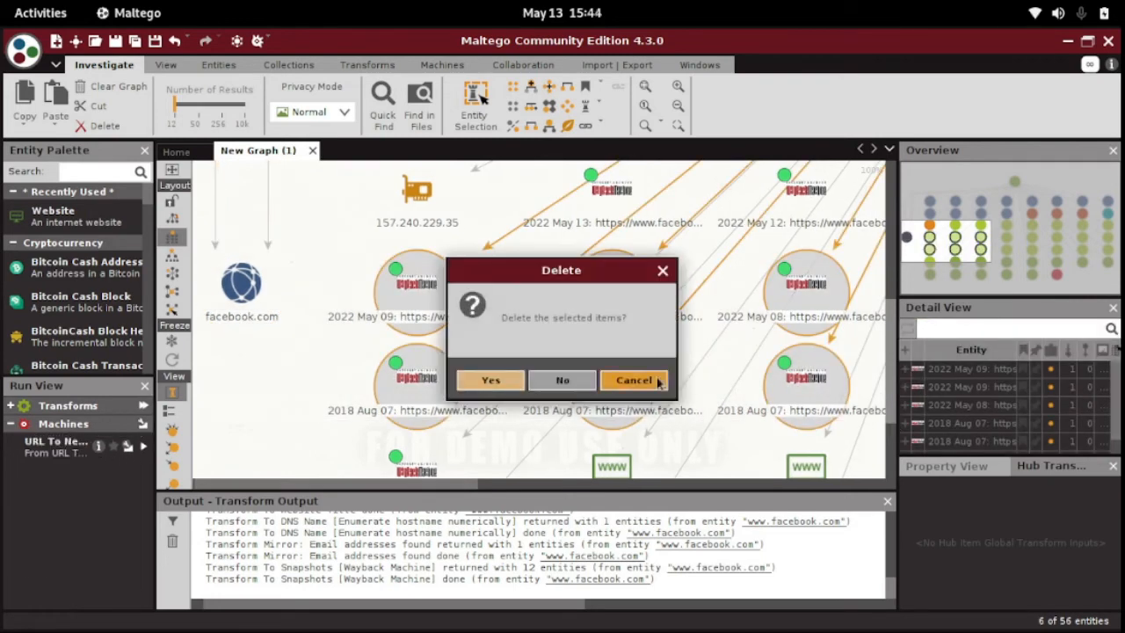
left_click(488, 381)
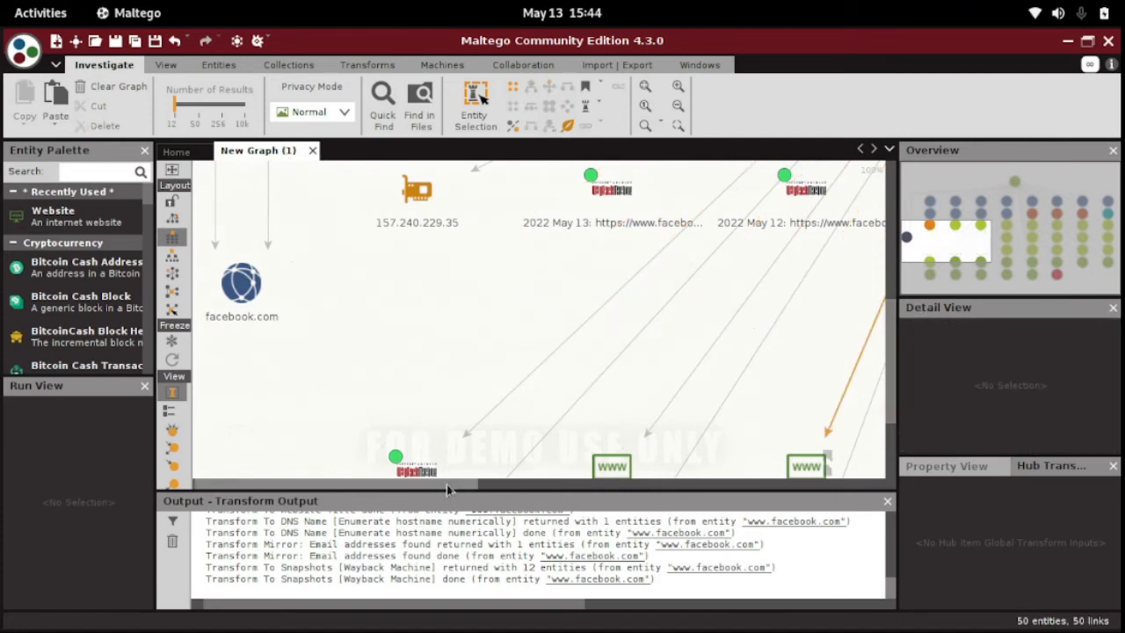
Delete the rest of the Wayback Machine snapshots in the same two rows, through to the far end of the graph.
left_click_drag(446, 484, 647, 481)
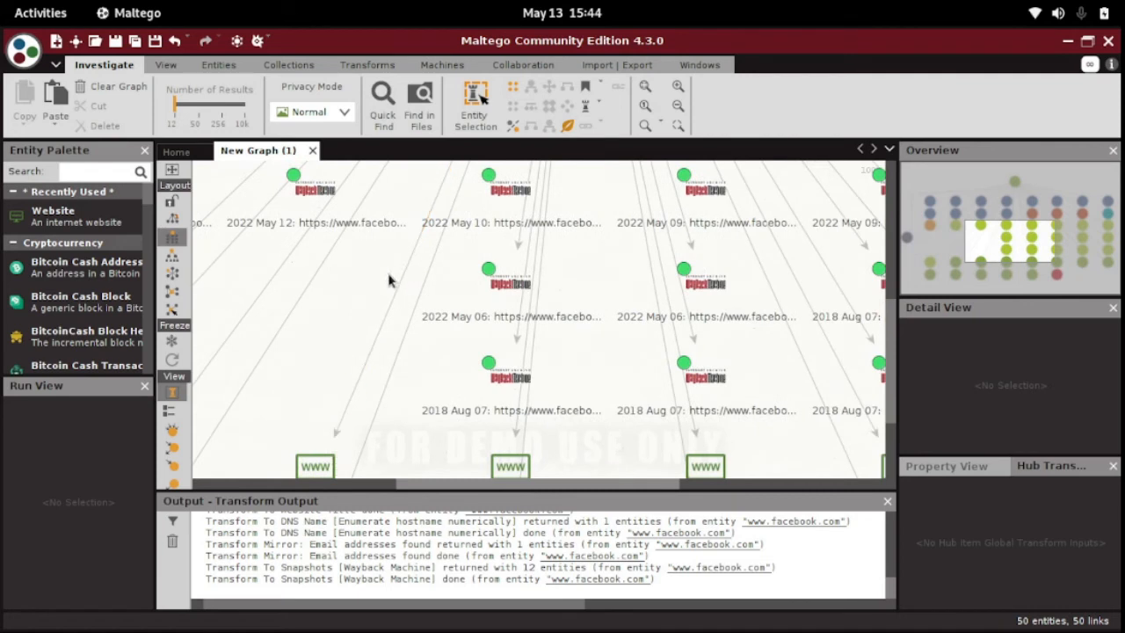
left_click_drag(375, 258, 767, 381)
left_click_drag(778, 424, 781, 419)
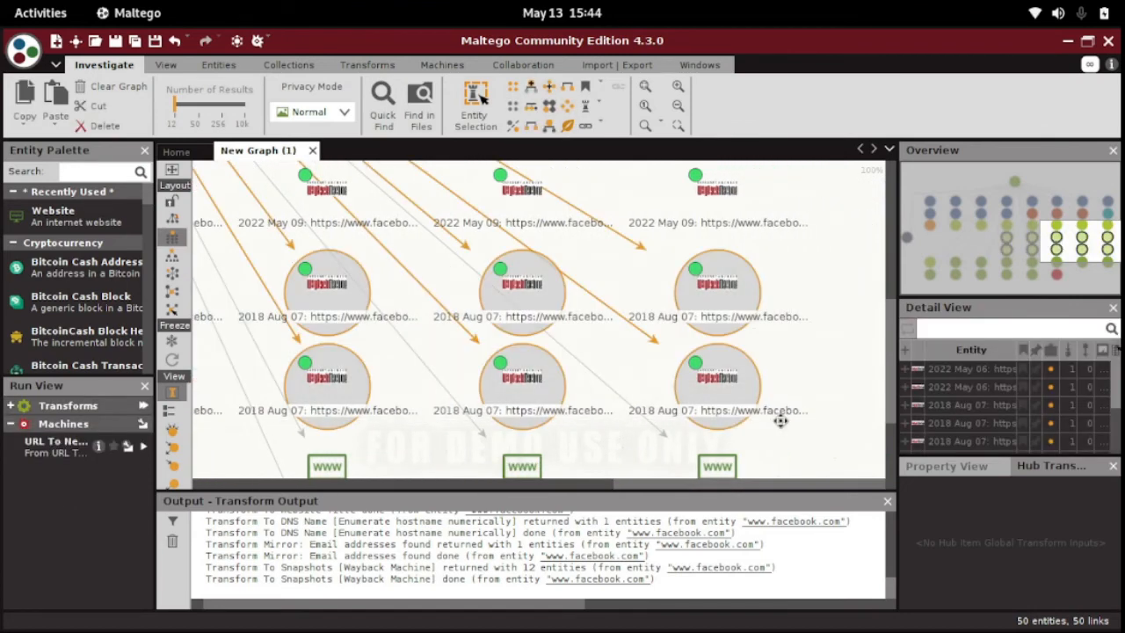
key("Delete")
left_click(492, 381)
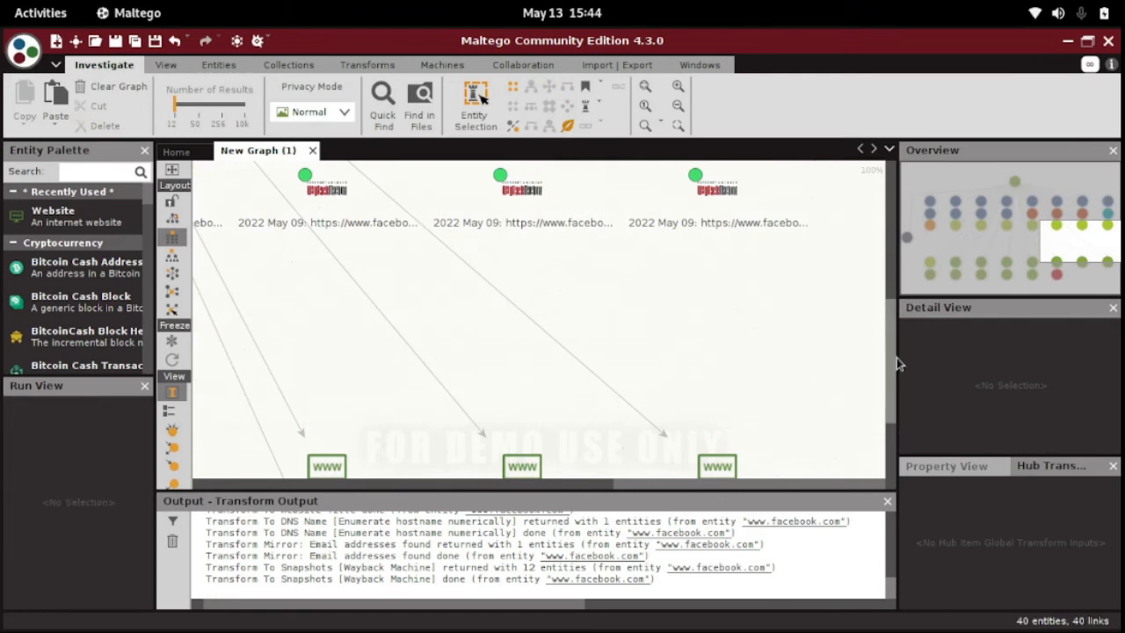
Delete the seven Wayback Machine snapshot entities in the same row as the 157.240.229.35 address entity.
left_click_drag(893, 364, 891, 323)
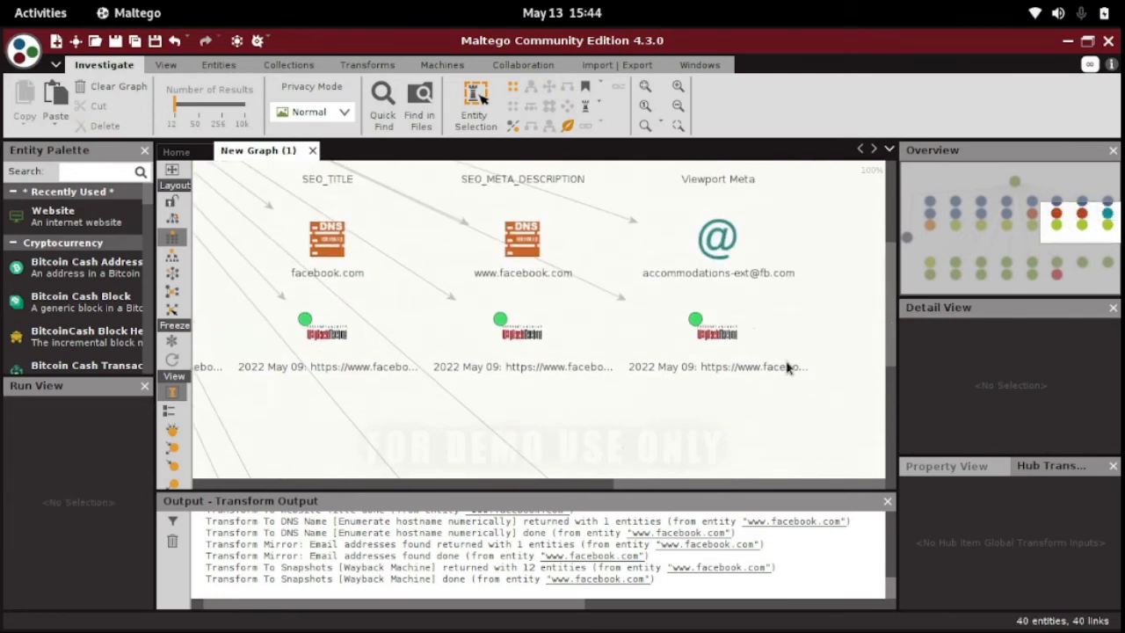
left_click_drag(837, 346, 218, 418)
left_click_drag(54, 351, 369, 378)
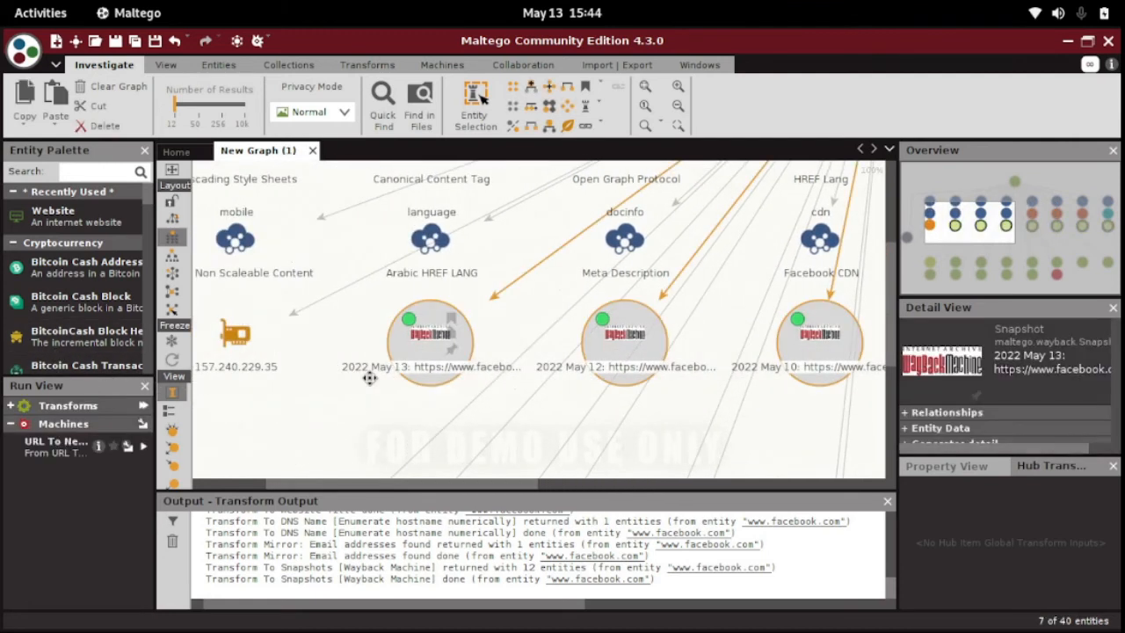
key("Delete")
left_click(486, 387)
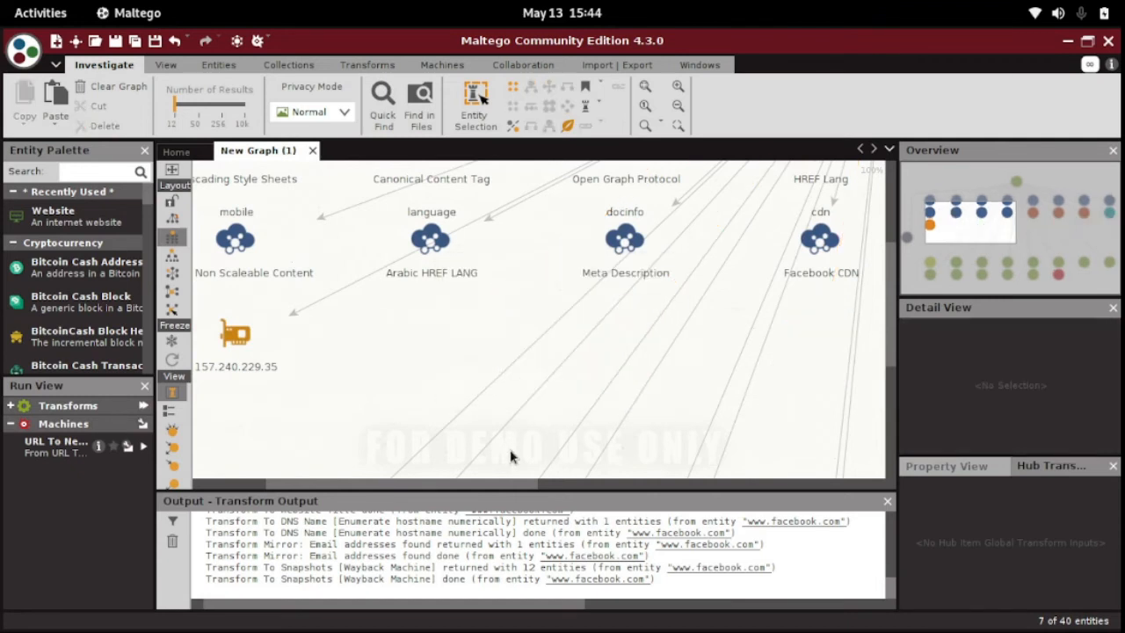
Run all transforms on the 157.240.229.35 IPv4 address entity with both Wikipedia search date ranges at Since Unix Epoch Time (1970).
left_click_drag(498, 483, 450, 486)
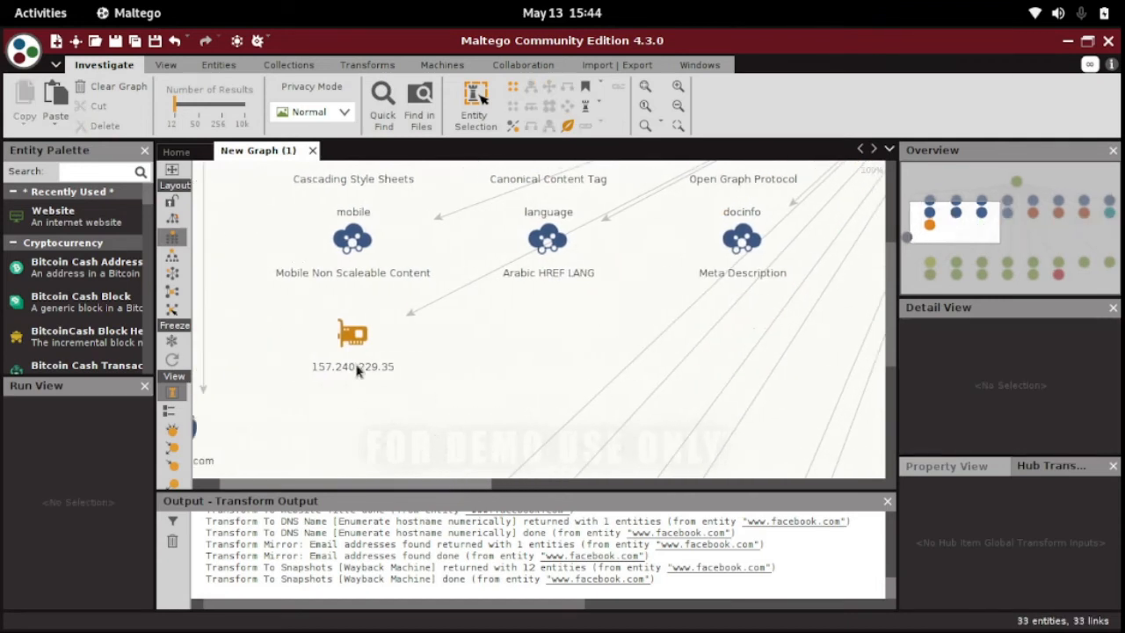
left_click(353, 334)
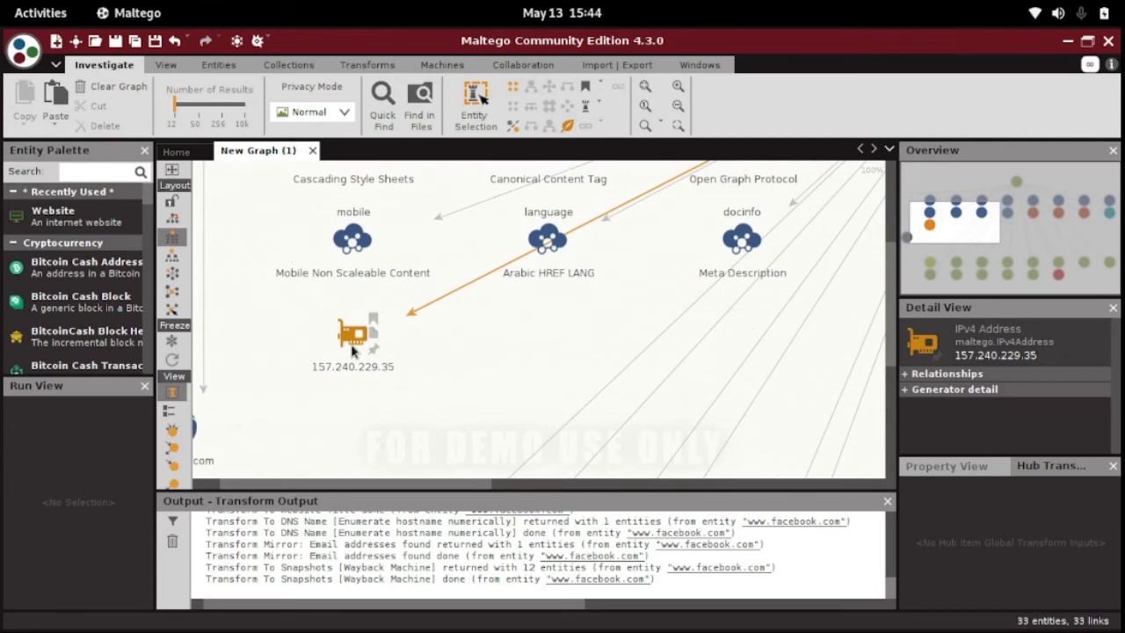
left_click(352, 349)
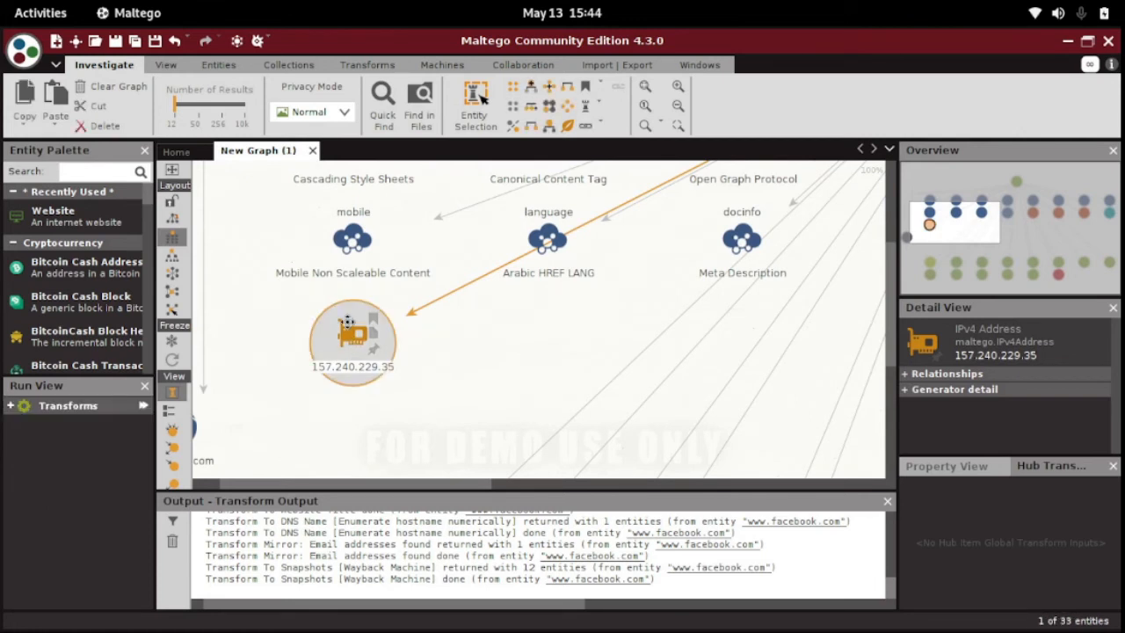
right_click(348, 327)
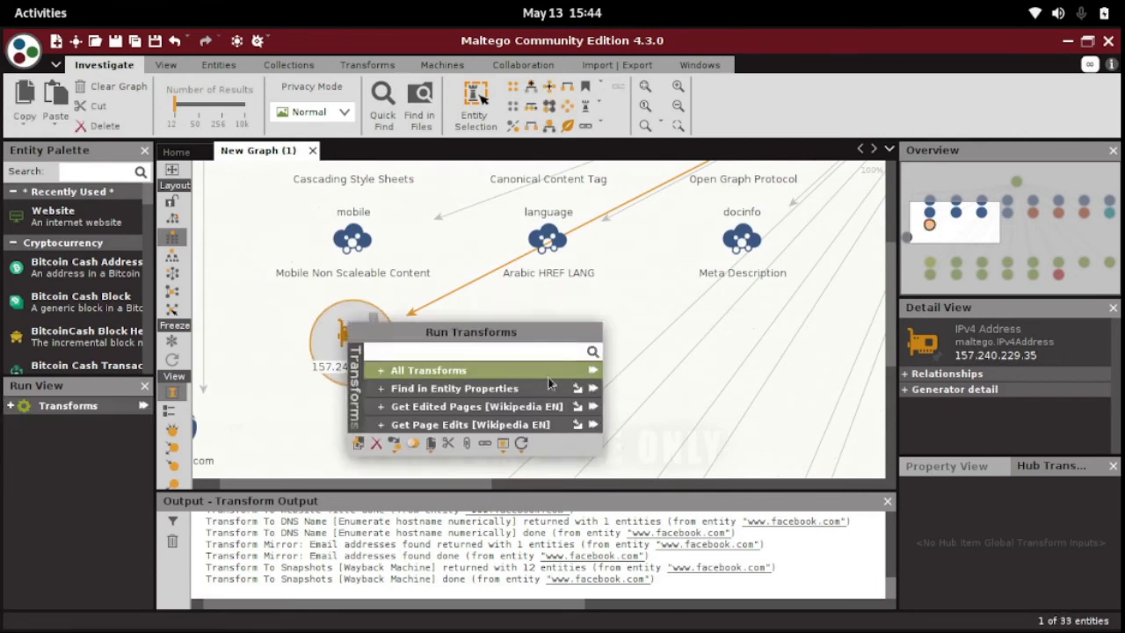
left_click(592, 369)
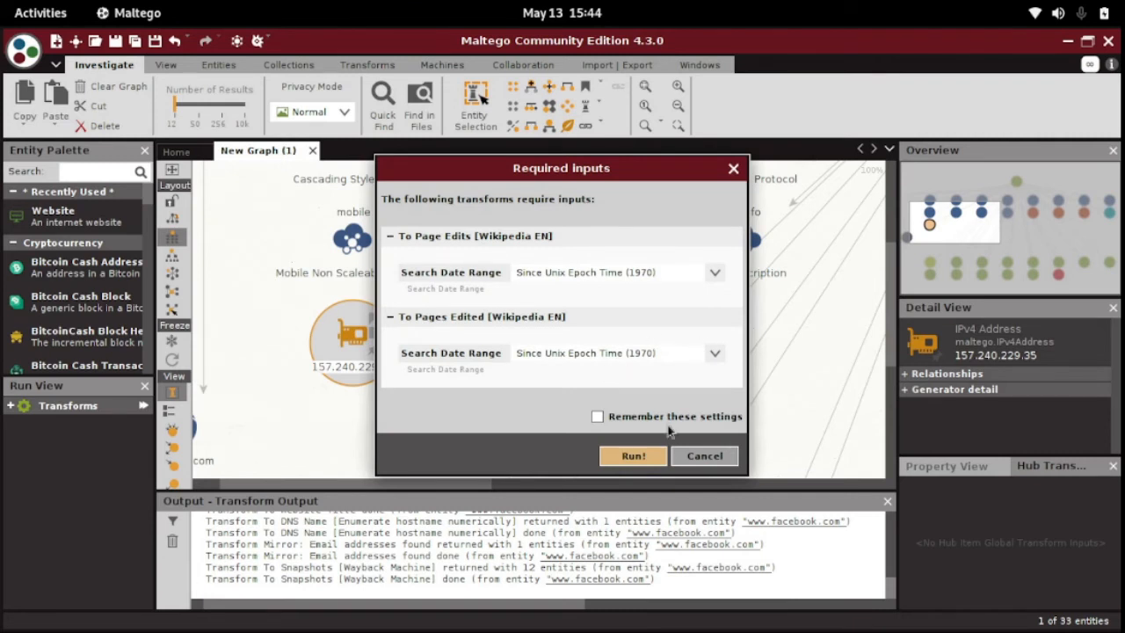
left_click(632, 456)
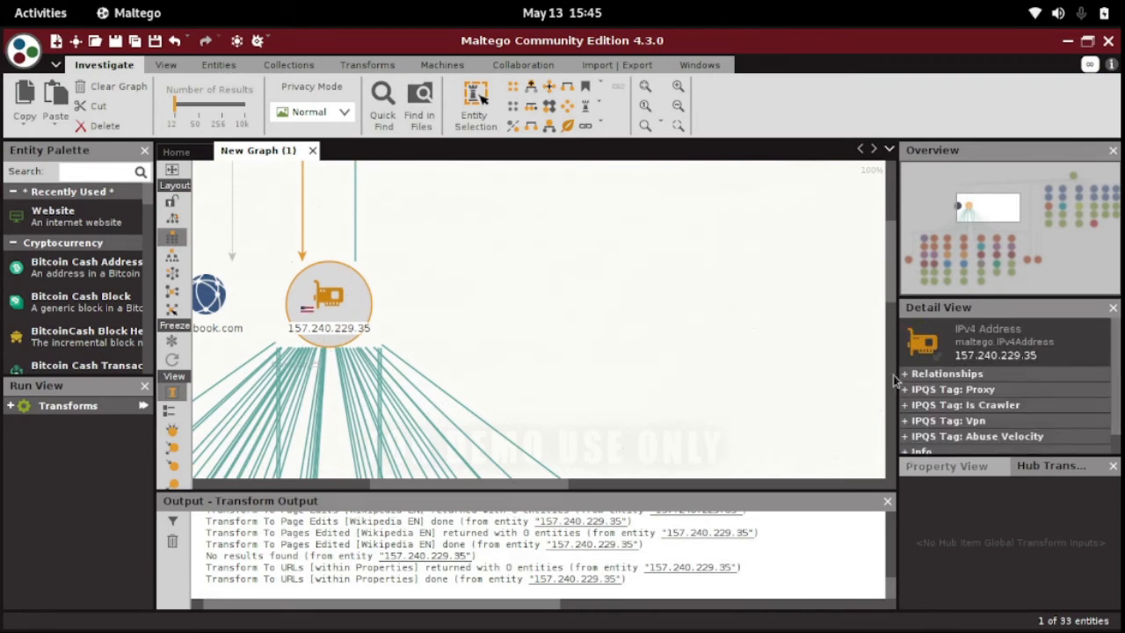
Examine the DNS name, email address, IPQS tag and network entities linked beneath the 157.240.229.35 address entity.
left_click_drag(893, 274, 888, 350)
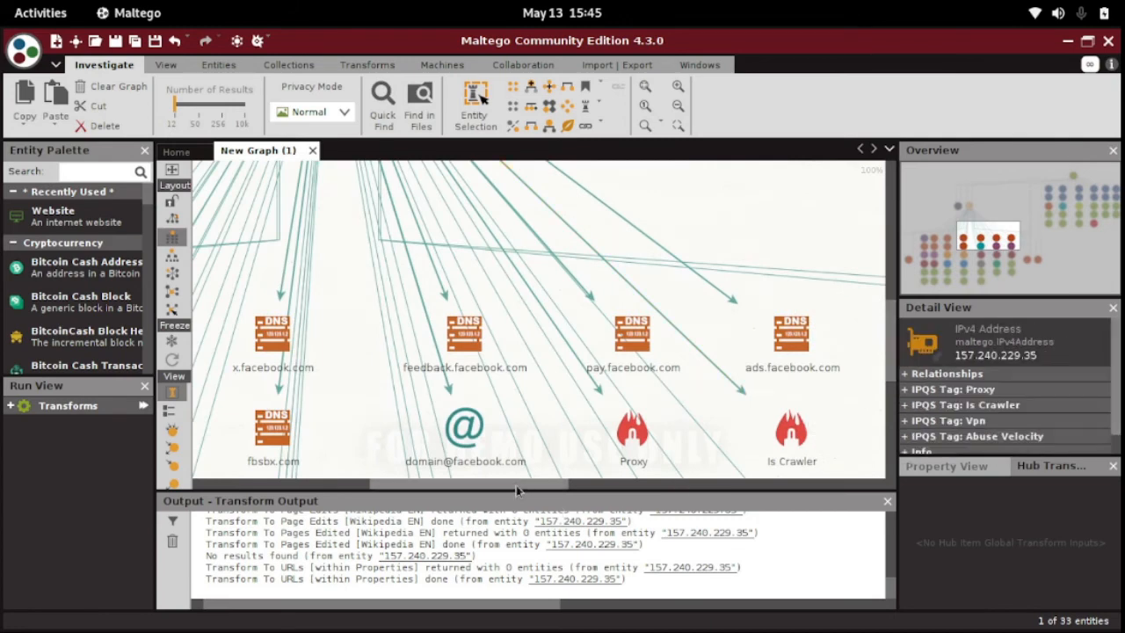
scroll(488, 489, "left", 3)
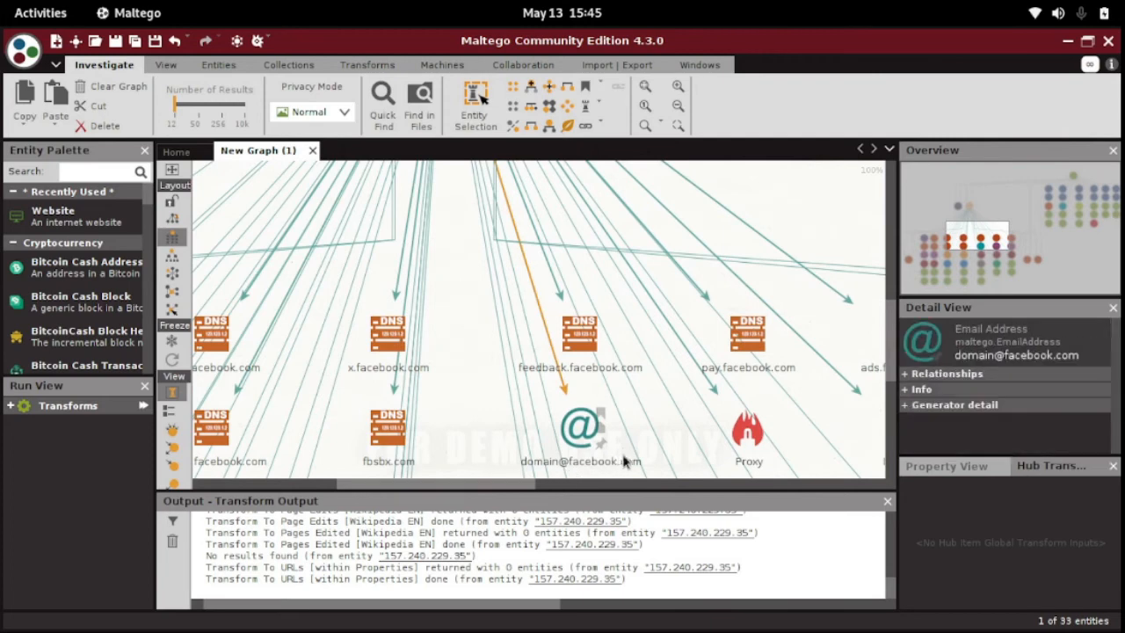
scroll(461, 489, "left", 3)
scroll(434, 493, "left", 3)
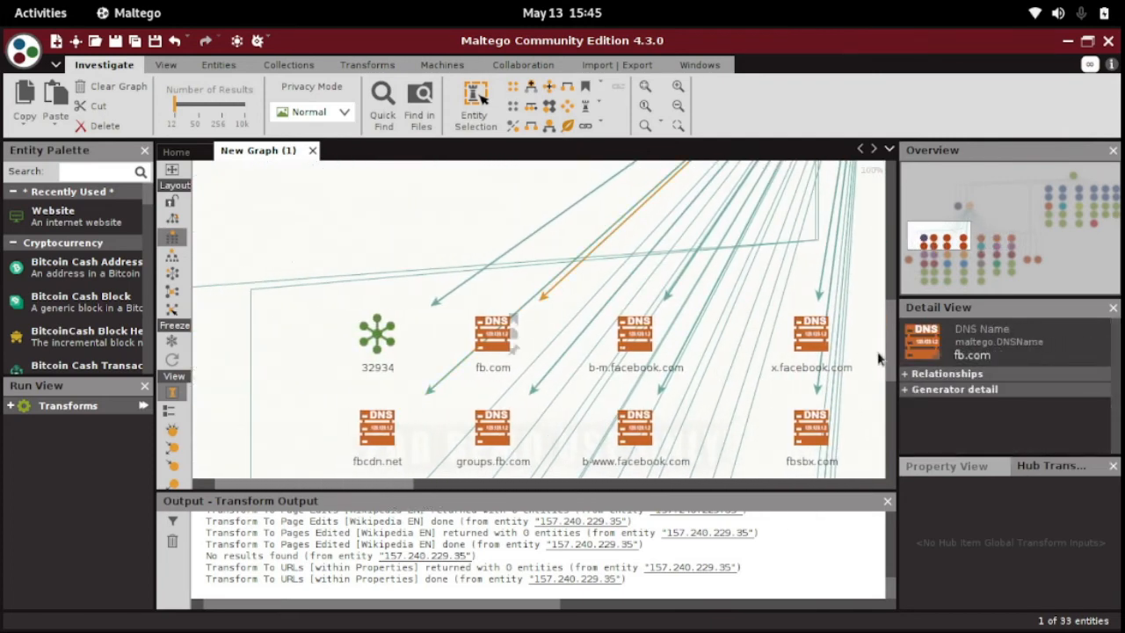
scroll(892, 378, "down", 2)
scroll(892, 374, "down", 5)
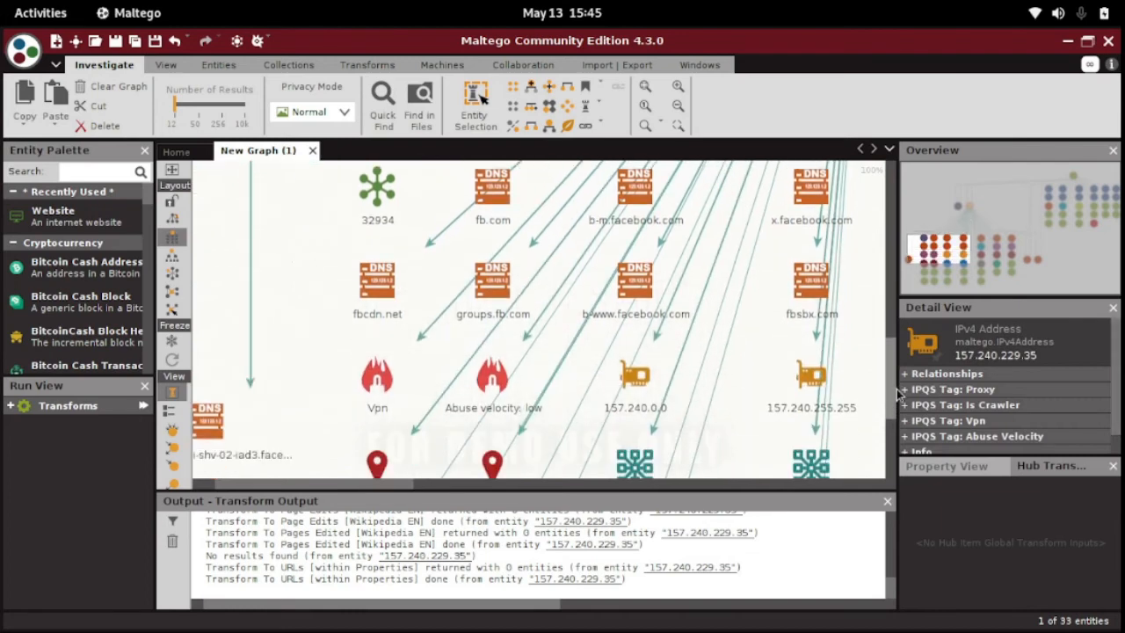
scroll(903, 413, "down", 4)
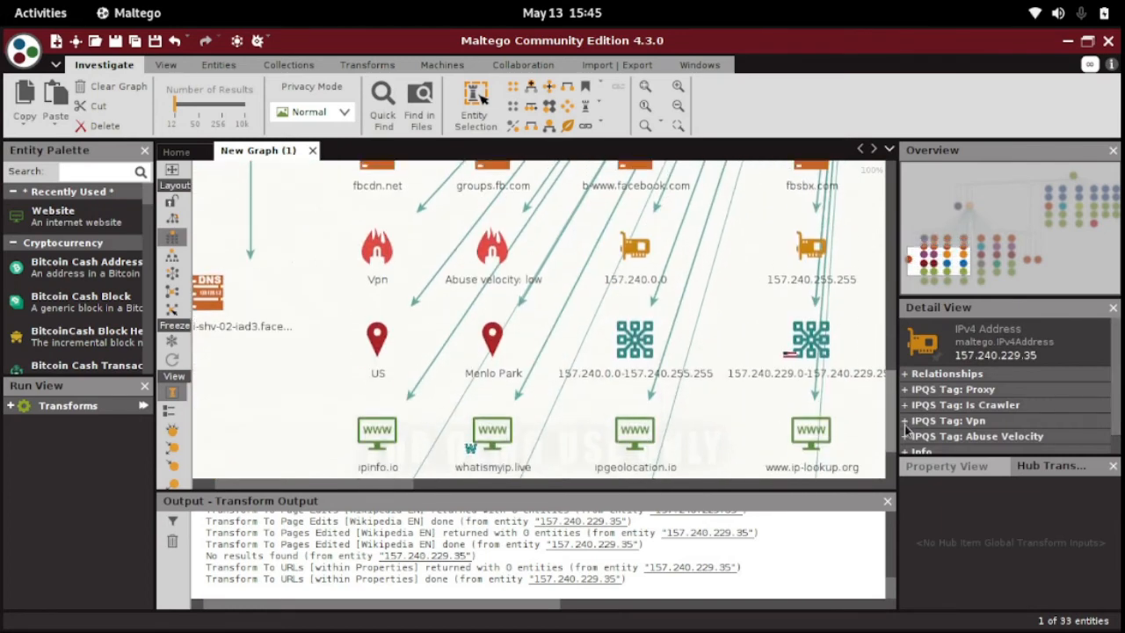
Inspect the US and Menlo Park location entities, the website rows and the remaining results at the far end of the IP address cluster.
left_click(378, 350)
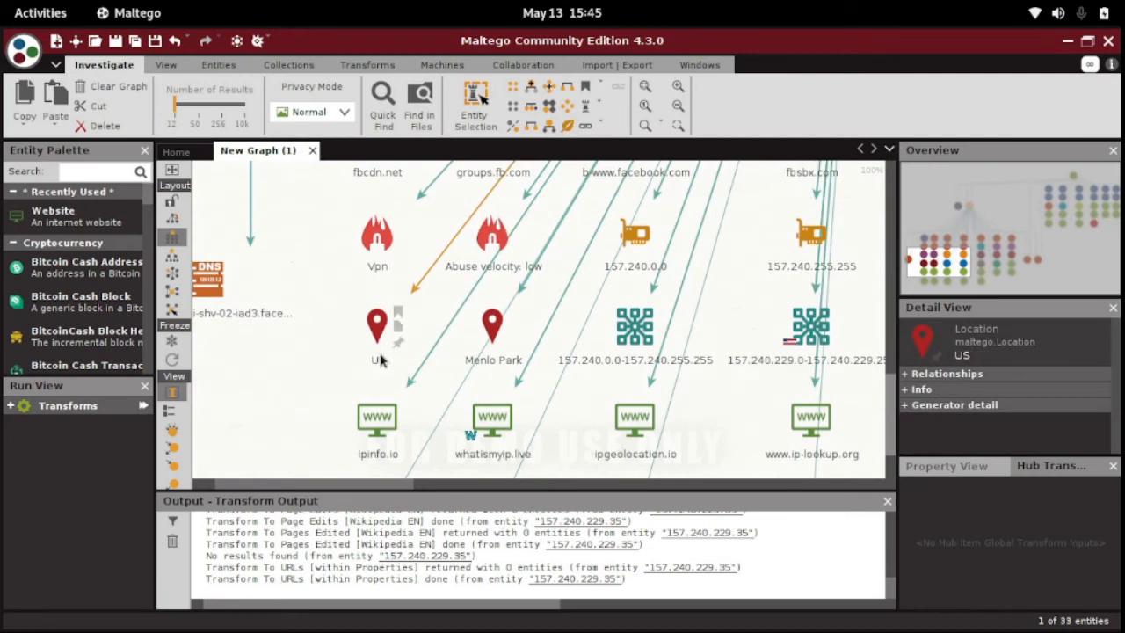
left_click(492, 330)
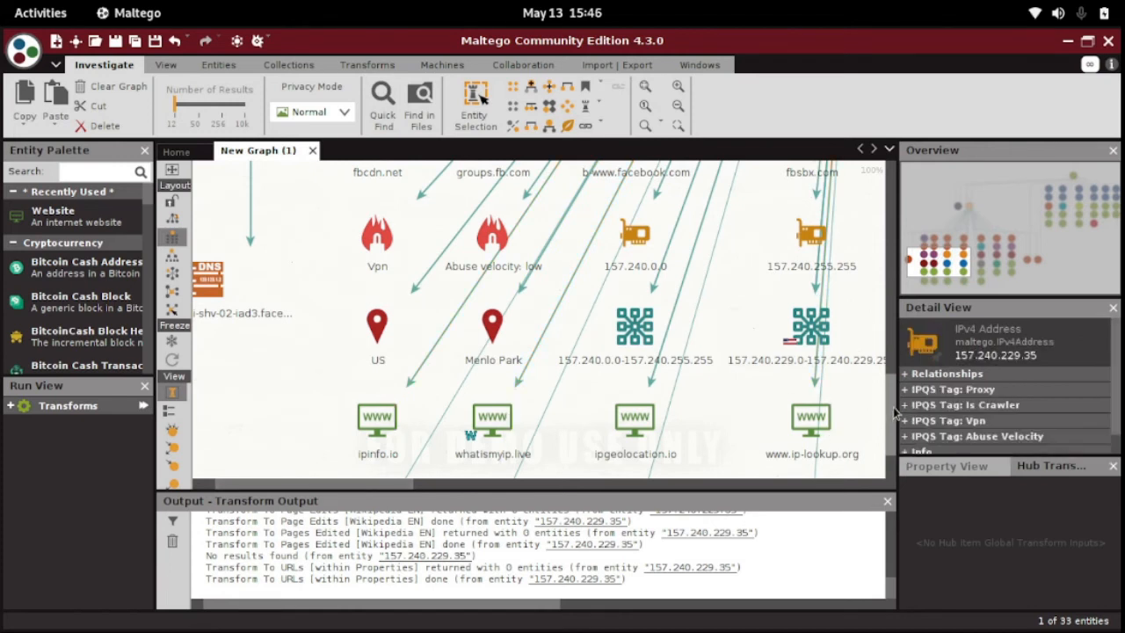
scroll(891, 444, "down", 2)
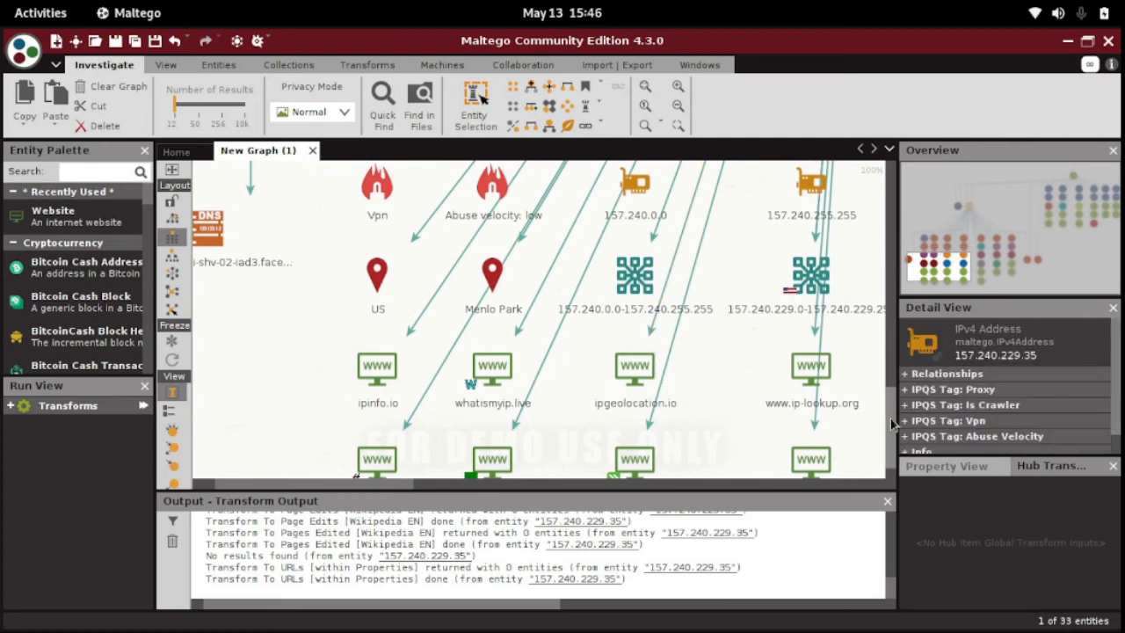
scroll(892, 439, "down", 1)
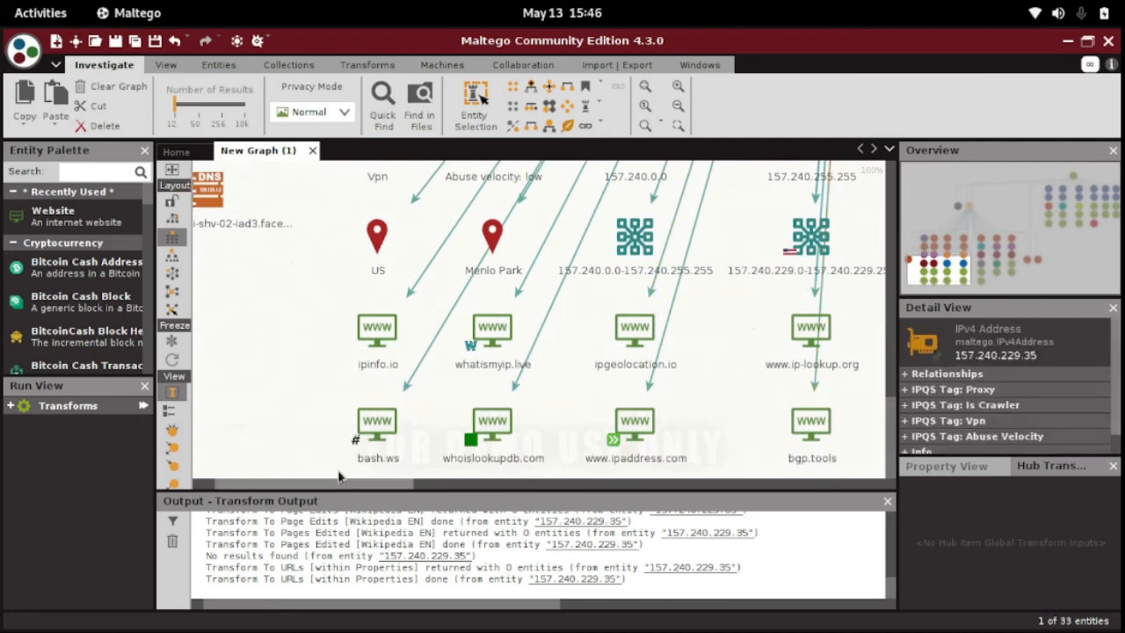
left_click_drag(334, 487, 530, 494)
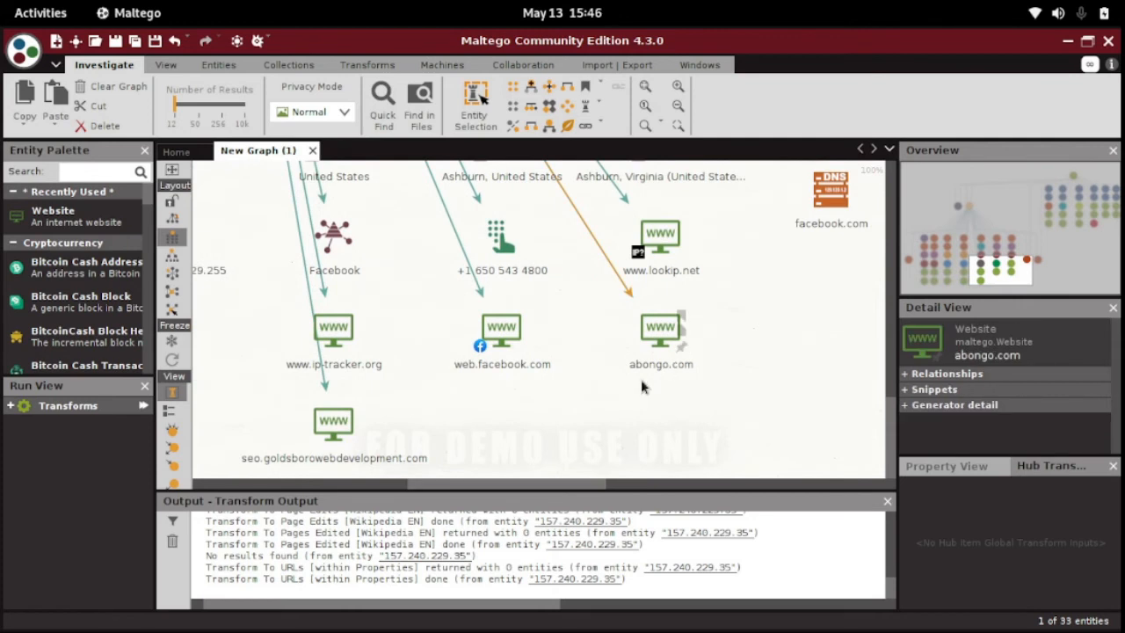
left_click_drag(888, 416, 887, 387)
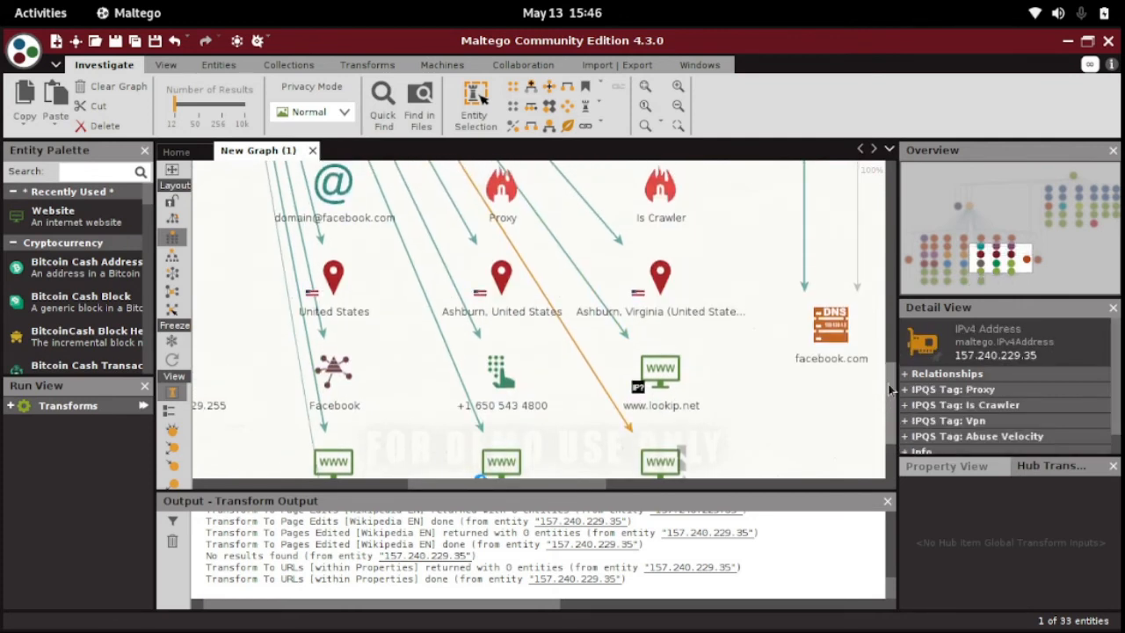
left_click_drag(886, 384, 889, 342)
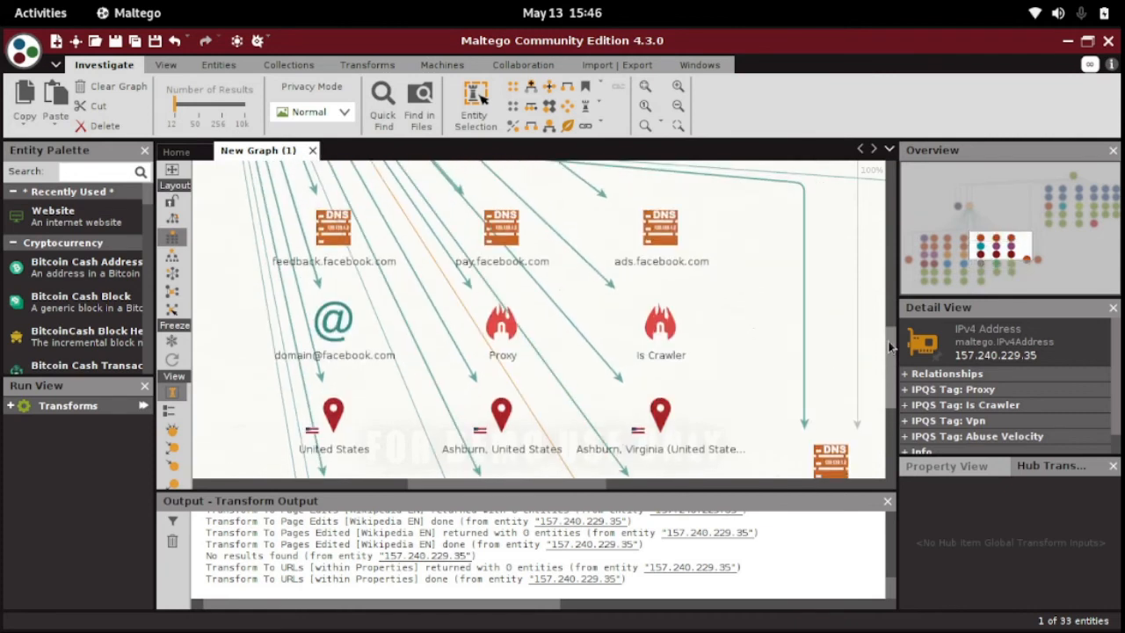
left_click(691, 420)
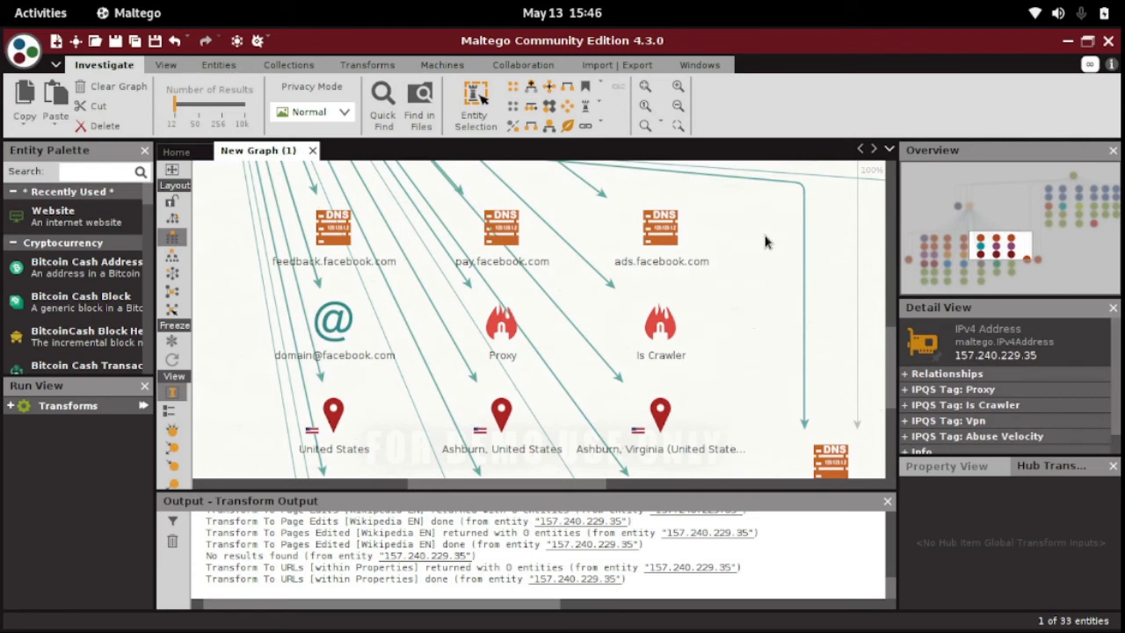
Delete the feedback.facebook.com, pay.facebook.com and ads.facebook.com DNS entities from the graph.
left_click_drag(767, 207, 302, 253)
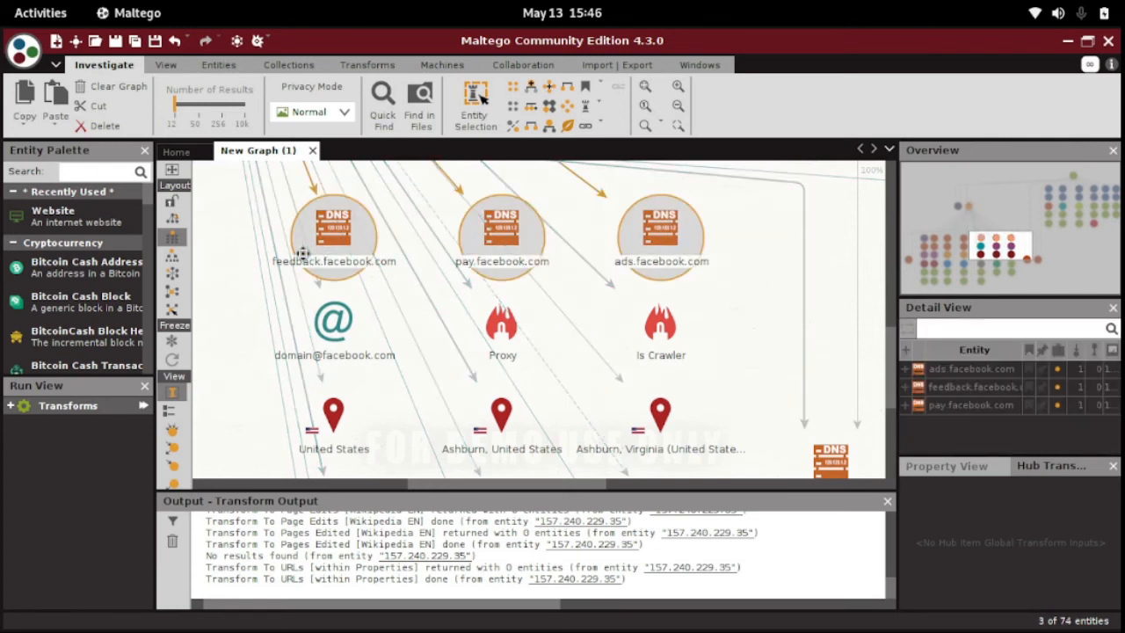
key("Delete")
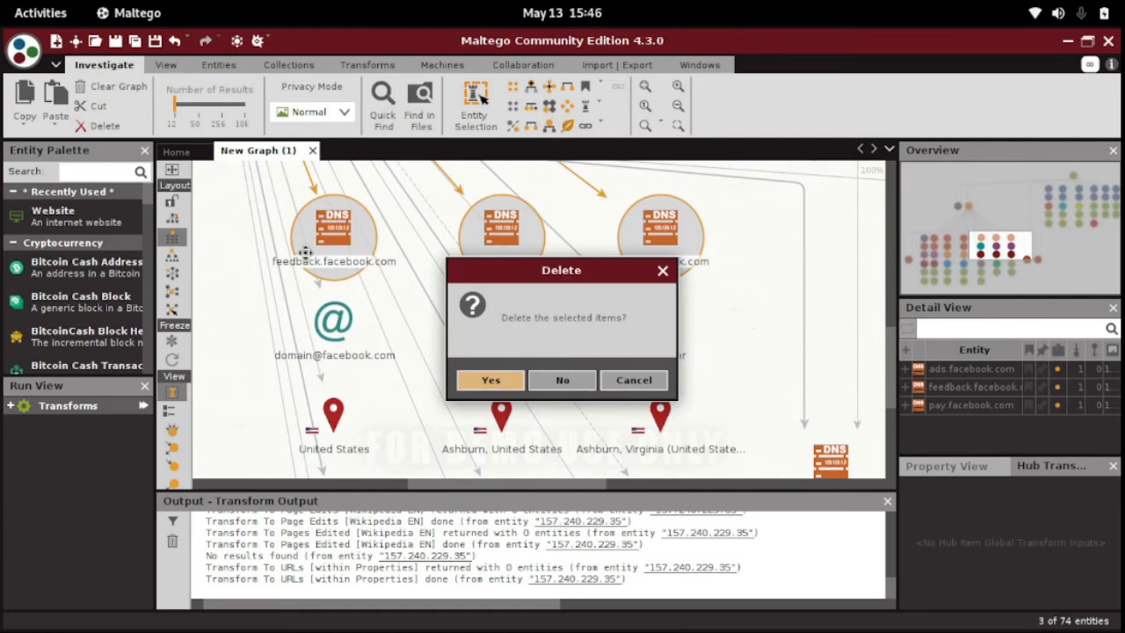
left_click(479, 386)
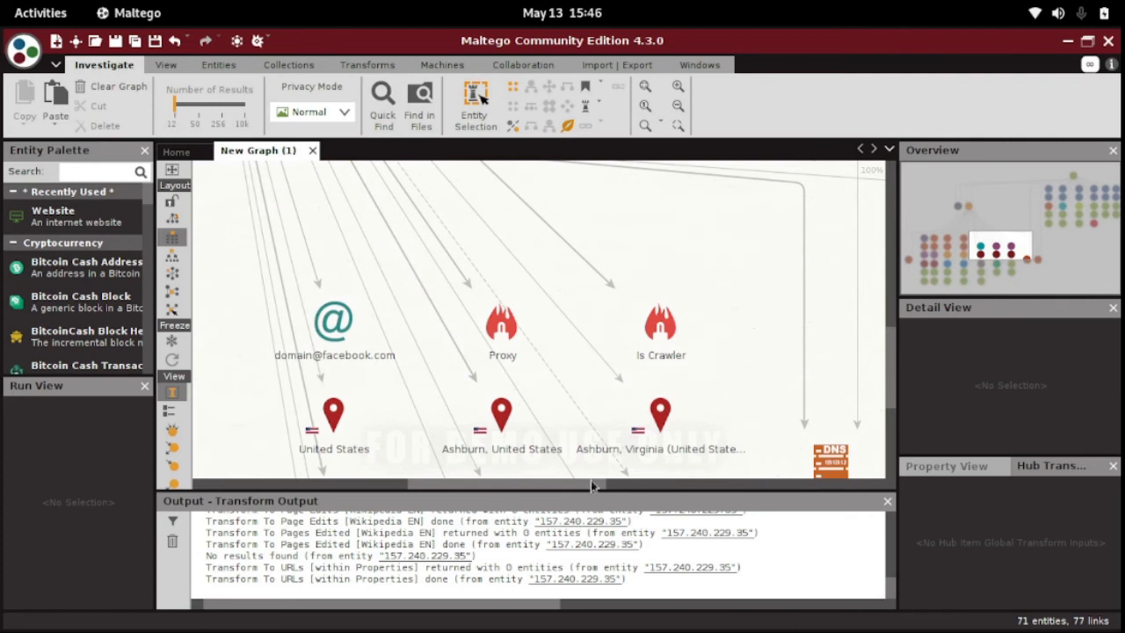
Inspect the facebook.com domain entity and its available transforms, and review the remaining results of the IP address entity.
scroll(575, 486, "down", 3)
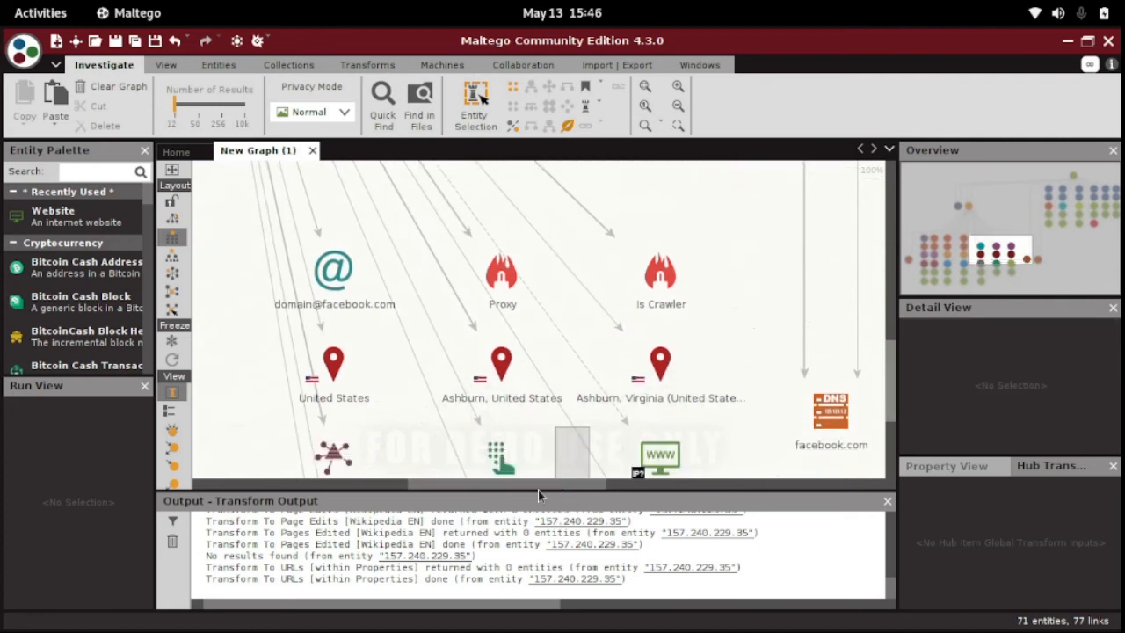
left_click_drag(512, 486, 284, 485)
left_click_drag(888, 348, 888, 256)
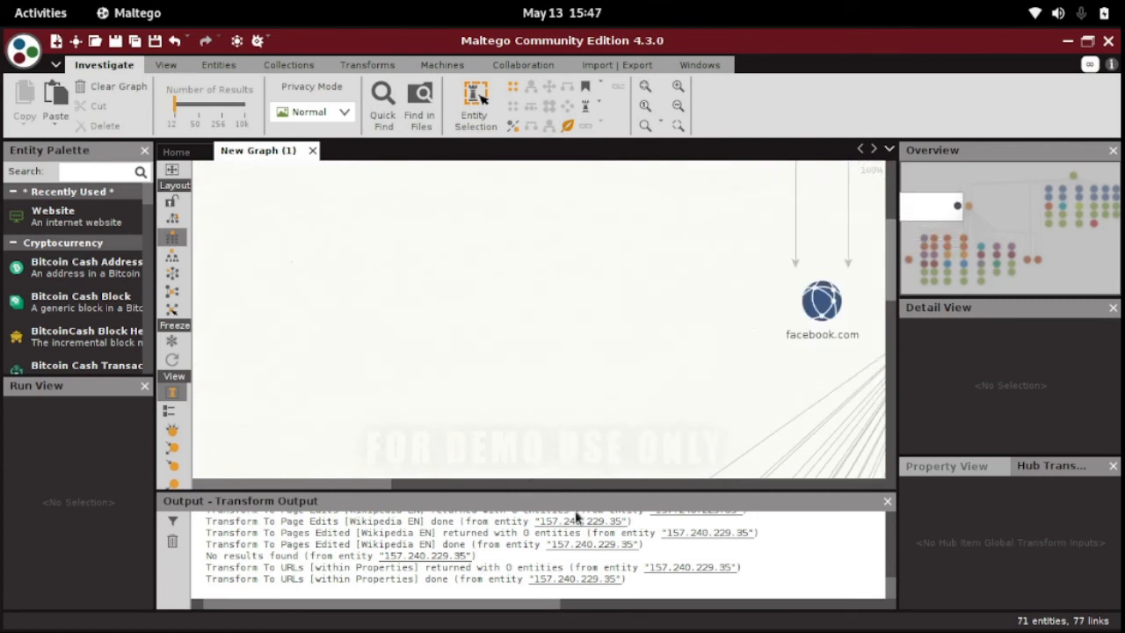
left_click_drag(370, 486, 468, 480)
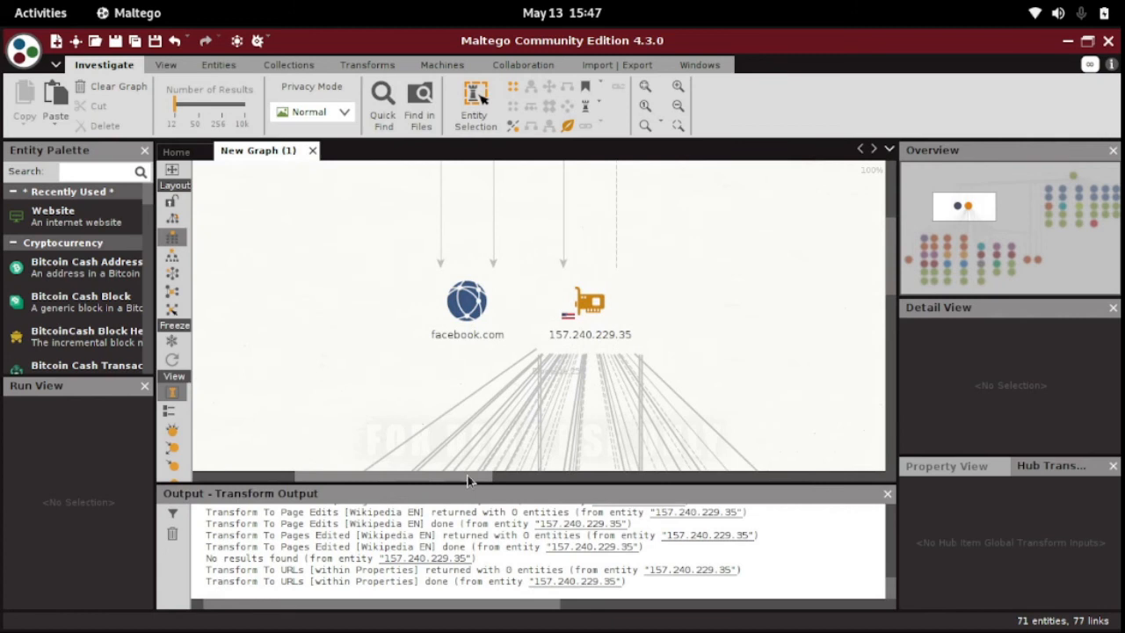
left_click(462, 318)
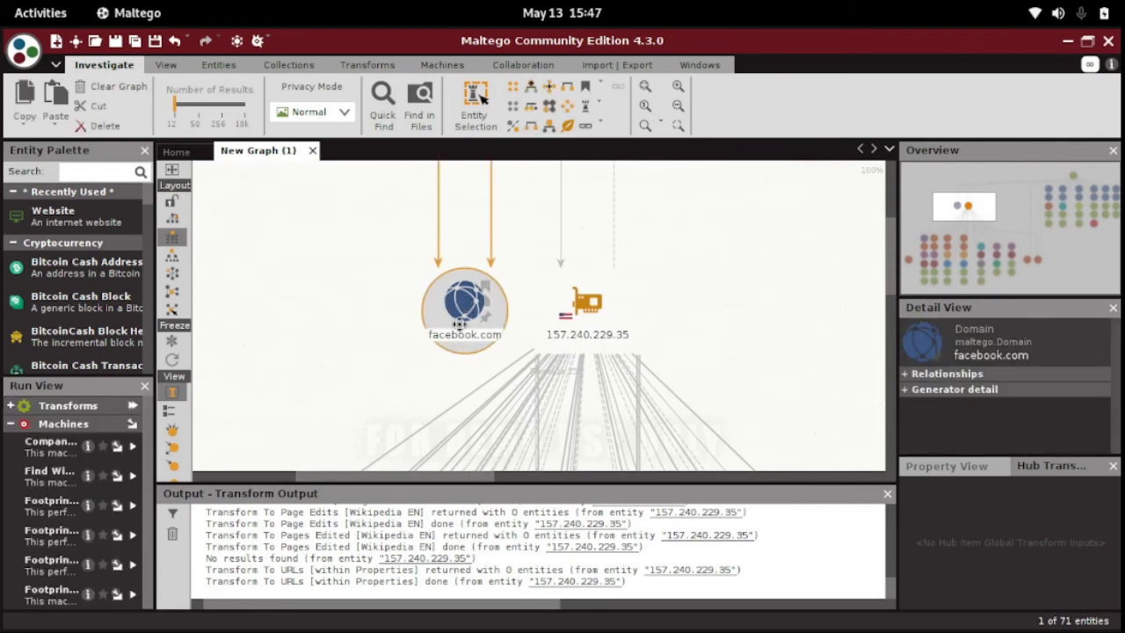
right_click(458, 324)
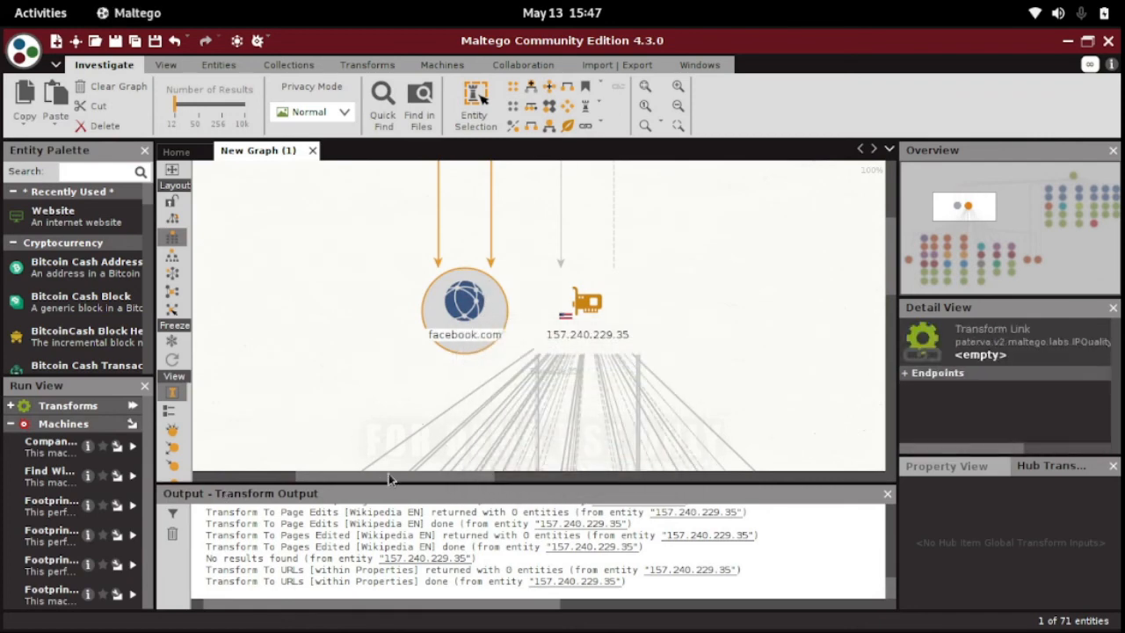
left_click_drag(388, 473, 451, 472)
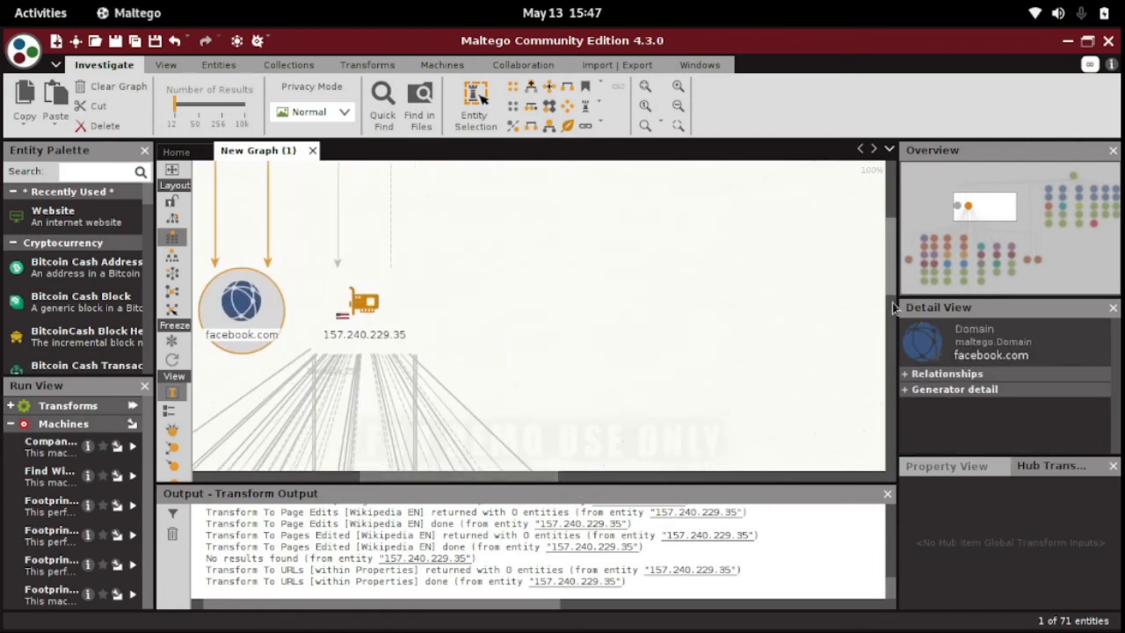
left_click_drag(894, 290, 888, 389)
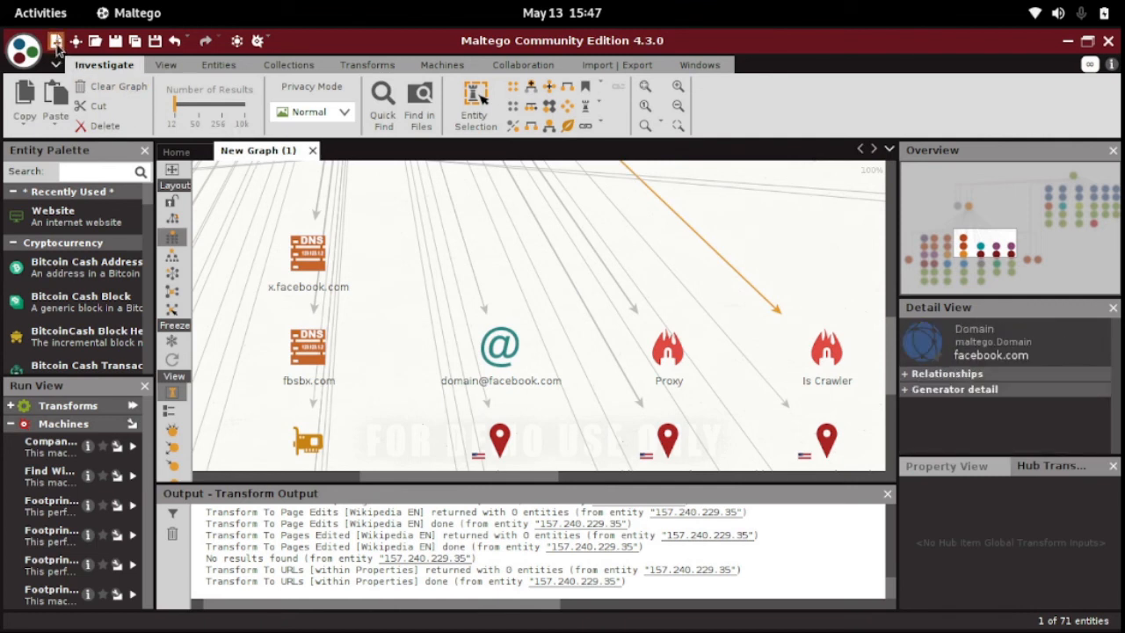
Create a new graph and add a Website entity from the palette at its centre.
left_click(56, 41)
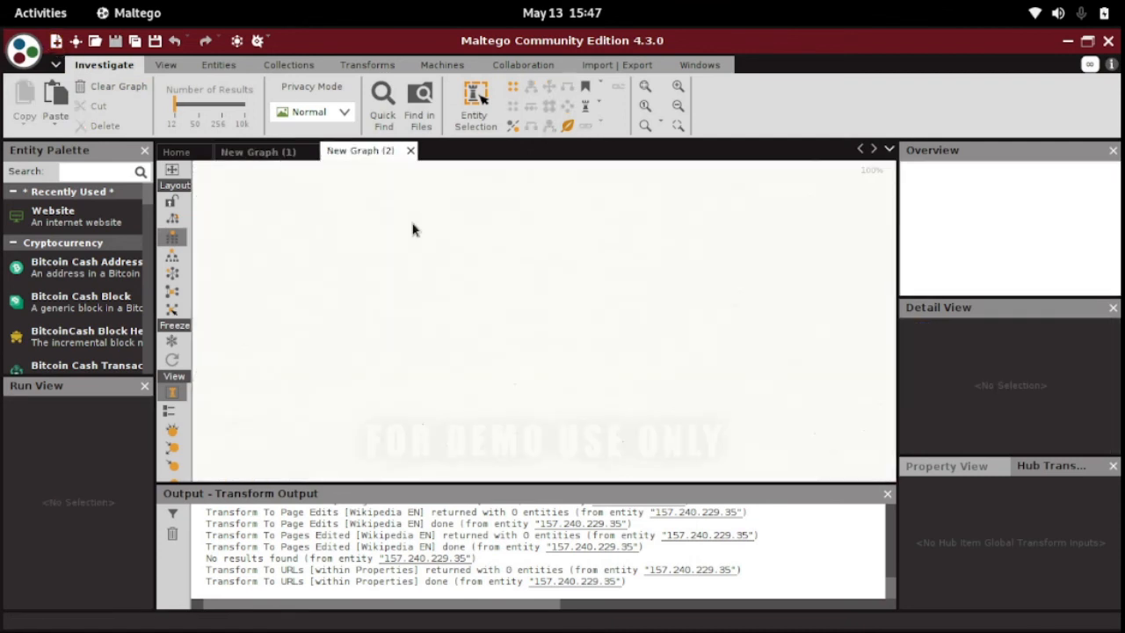
scroll(147, 216, "down", 4)
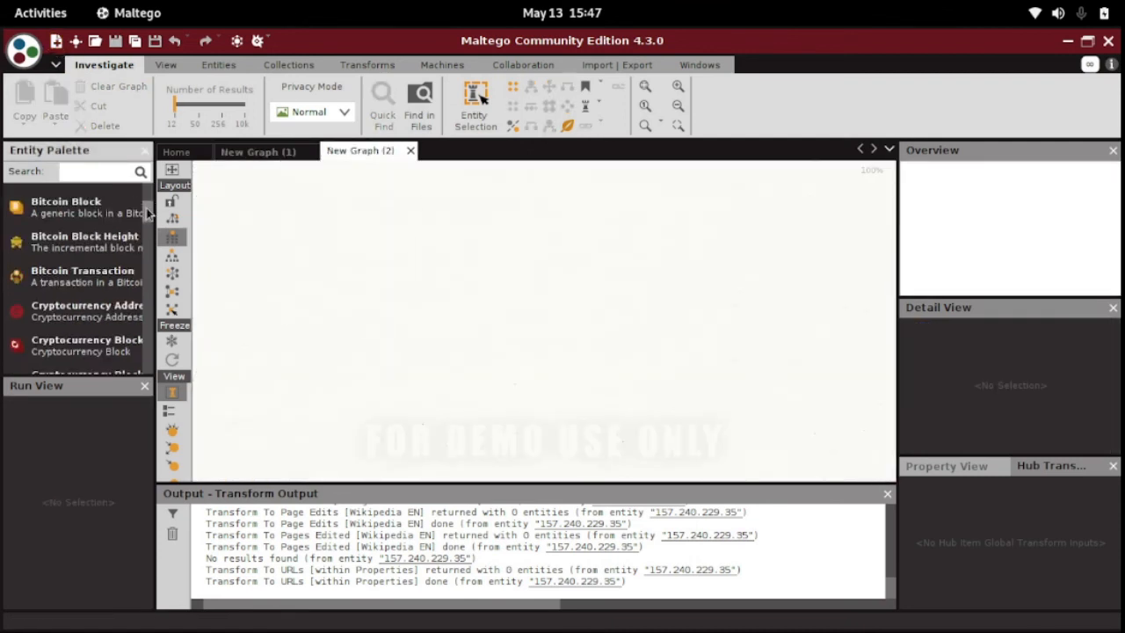
left_click_drag(147, 217, 128, 321)
scroll(128, 316, "up", 2)
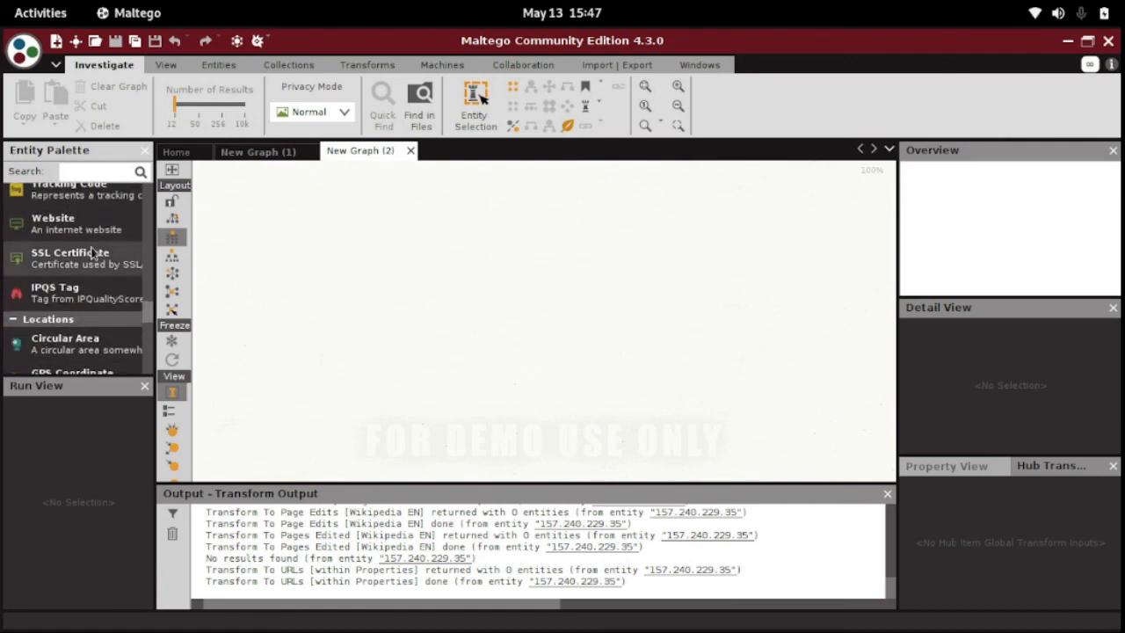
left_click_drag(84, 221, 515, 309)
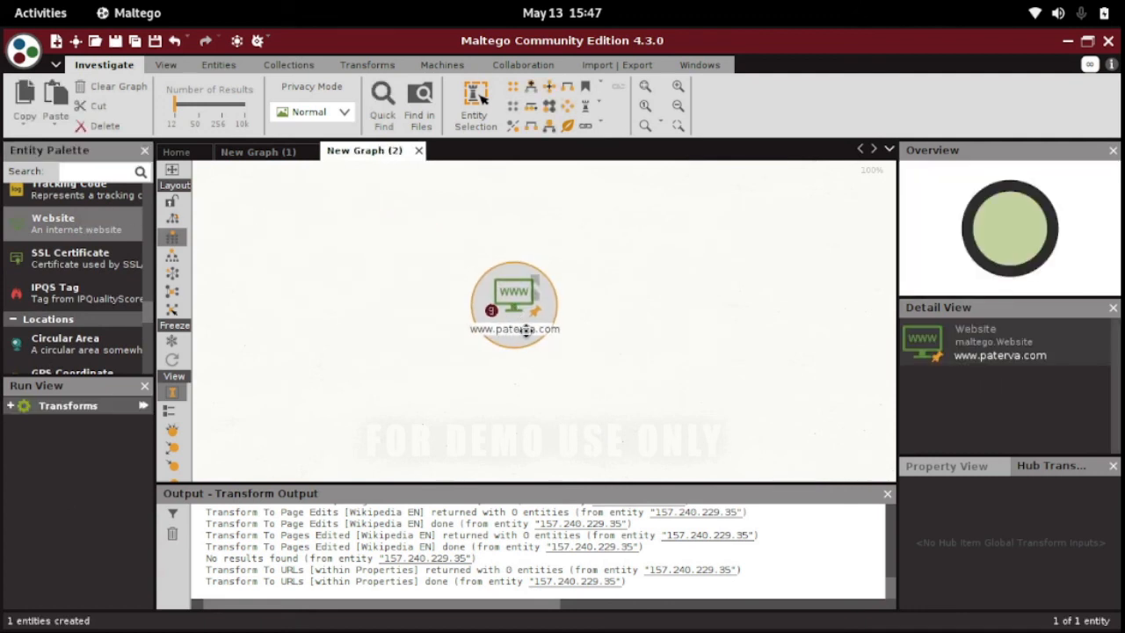
left_click(505, 330)
type("www.")
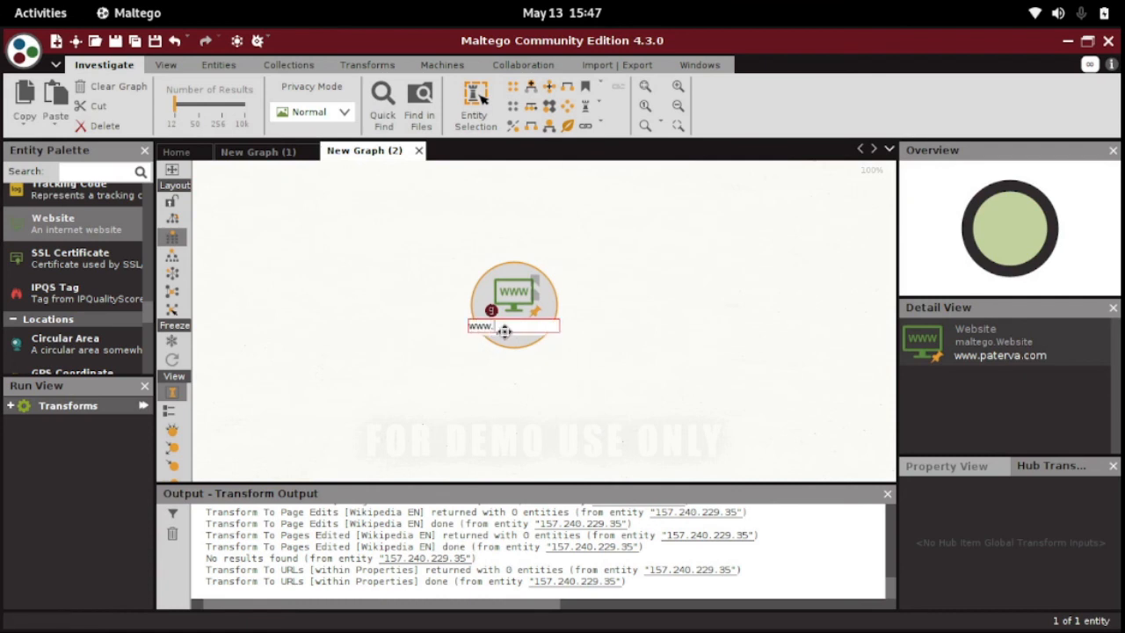
type("com")
key("Return")
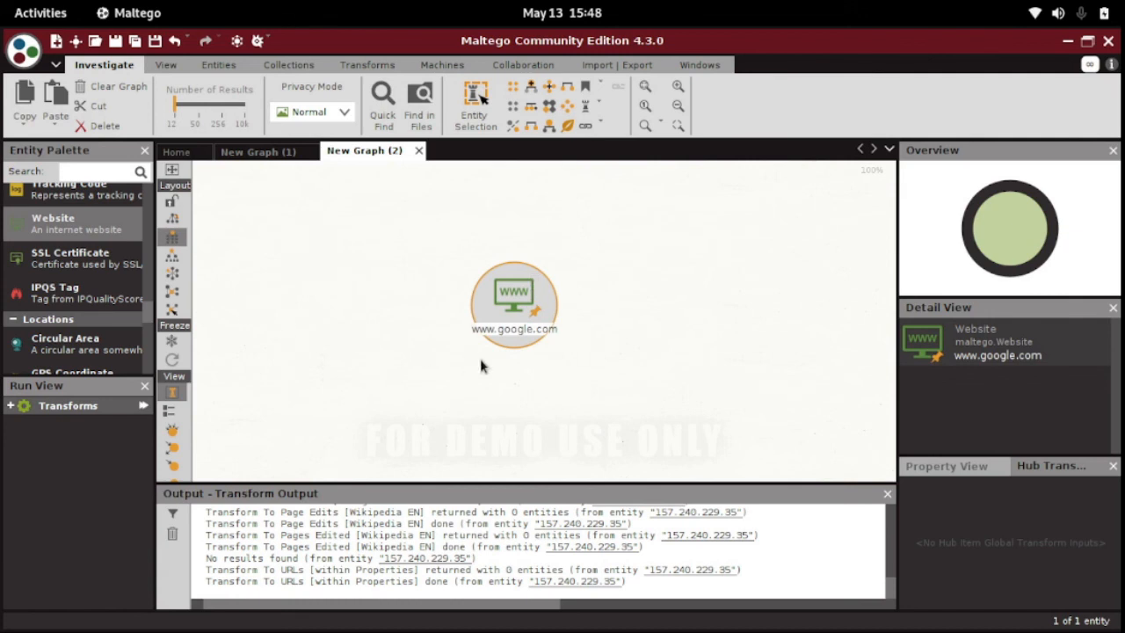
right_click(514, 312)
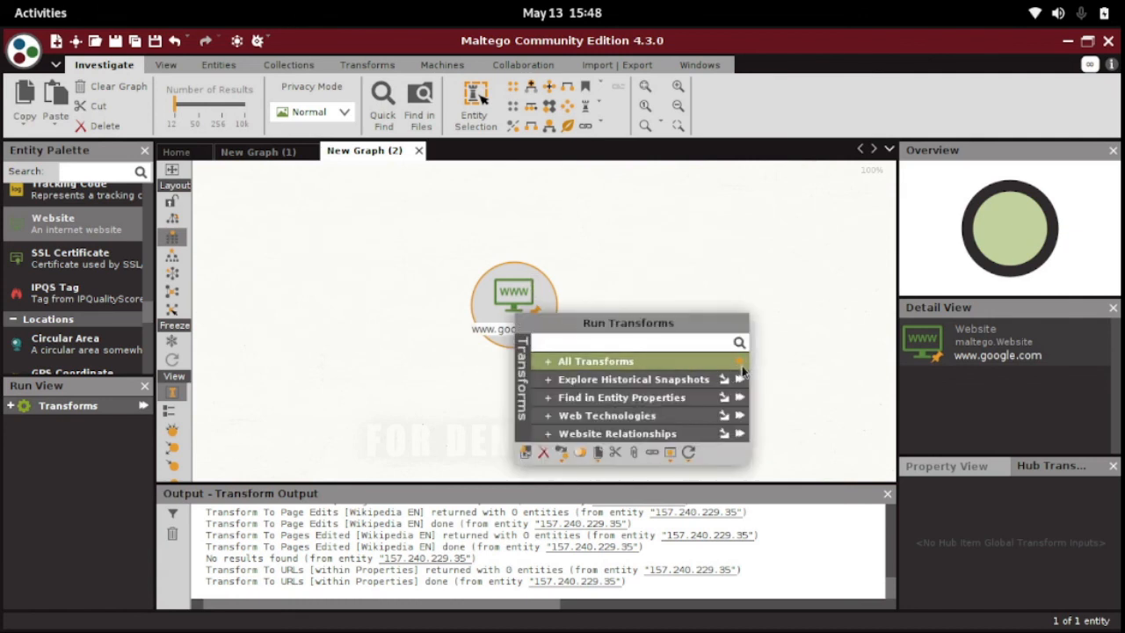
left_click(455, 318)
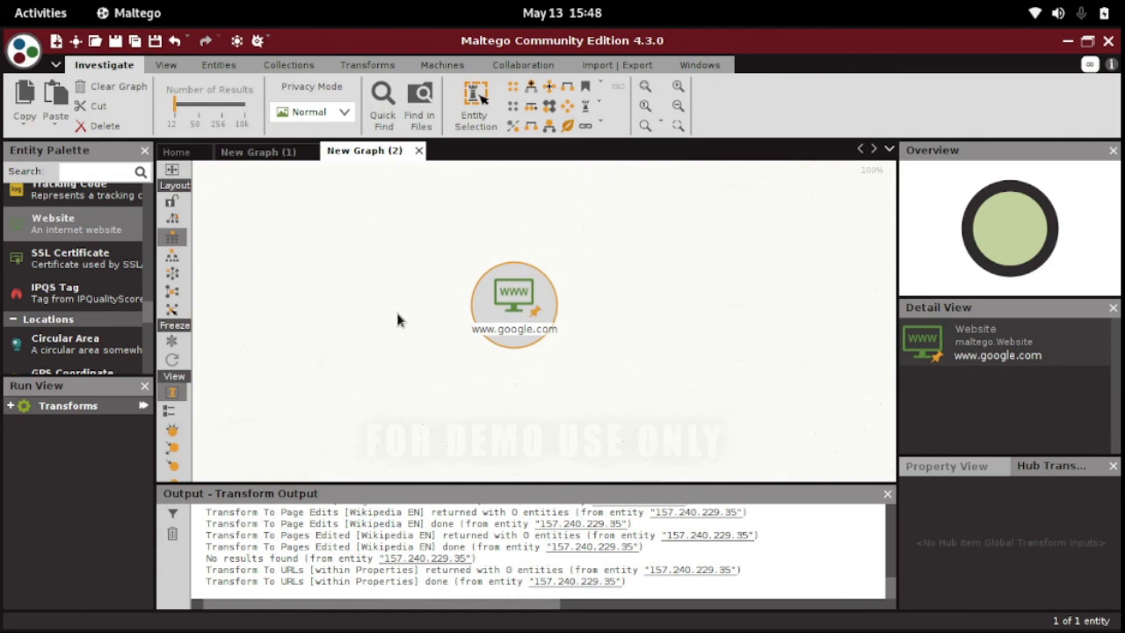